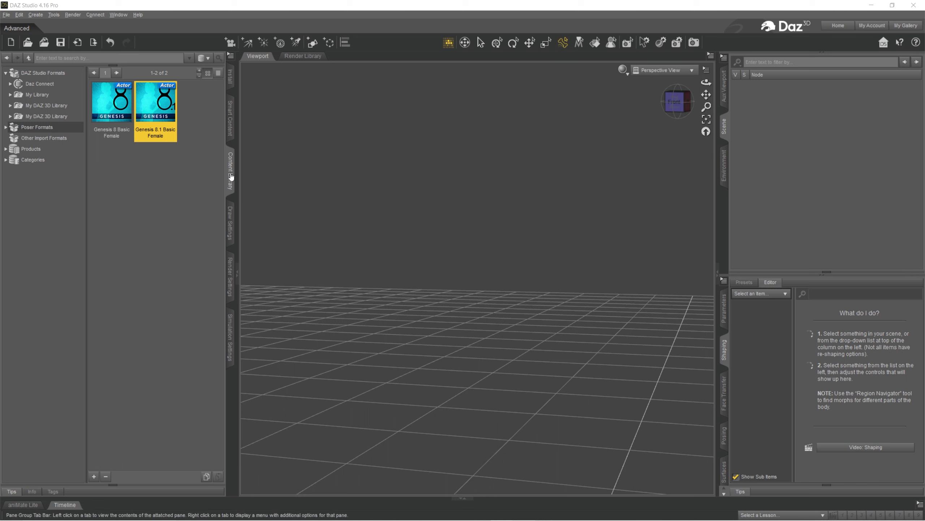
# Browse the Genesis 8 Female content folders and load the Genesis 8.1 Basic Female figure
pyautogui.click(10, 117)
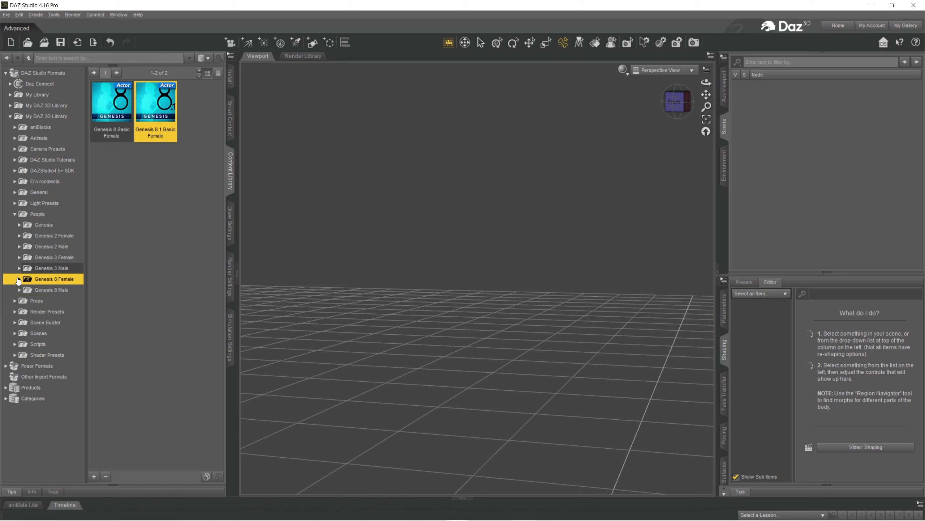
pyautogui.click(20, 279)
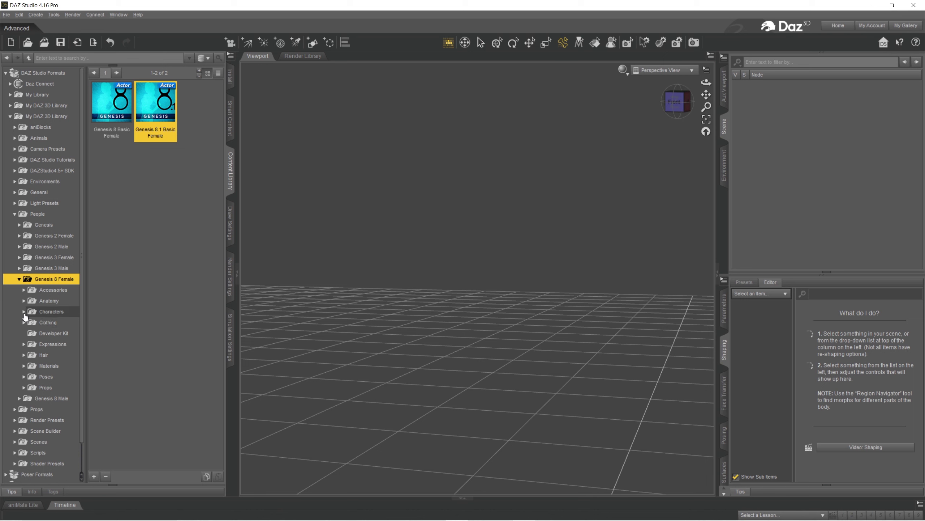
pyautogui.click(23, 311)
pyautogui.click(54, 311)
pyautogui.click(51, 279)
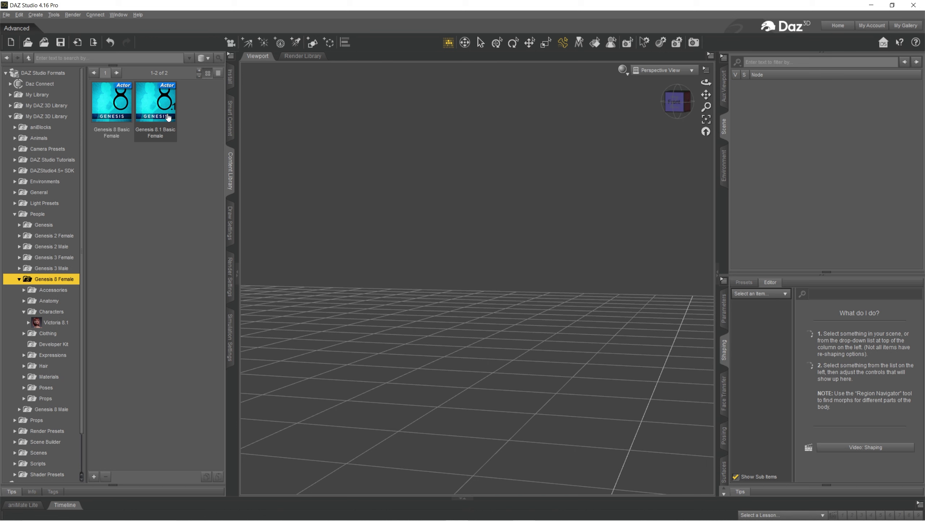
pyautogui.doubleClick(168, 117)
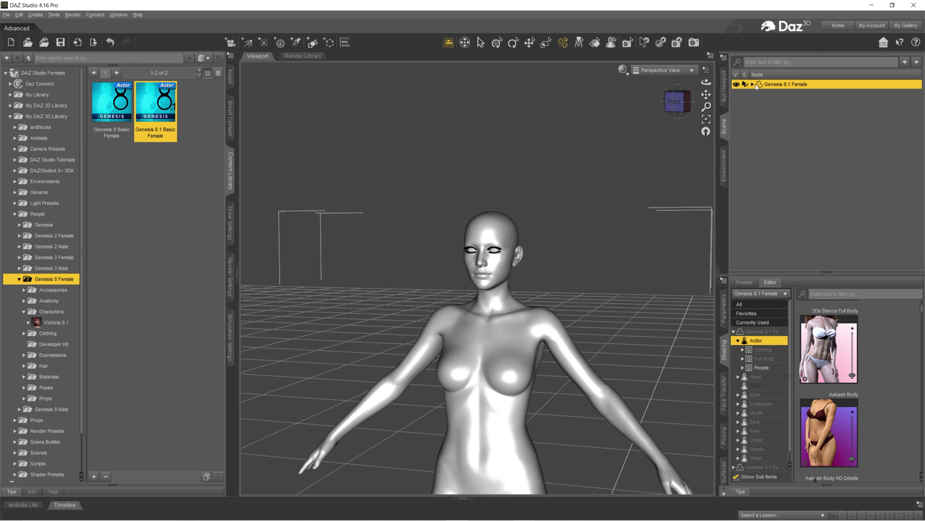
# Set the figure's SubDivision Level to 0 in the Parameters pane
pyautogui.click(724, 310)
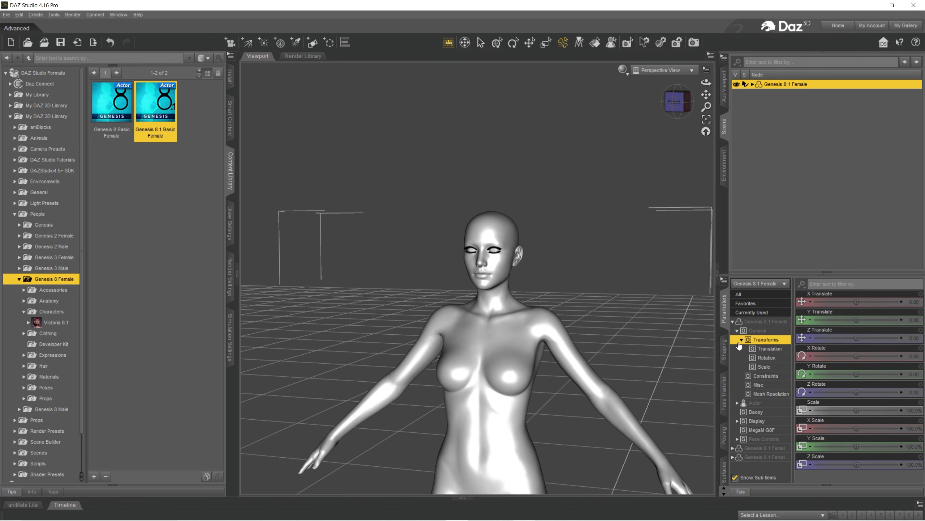
pyautogui.click(761, 314)
pyautogui.click(761, 320)
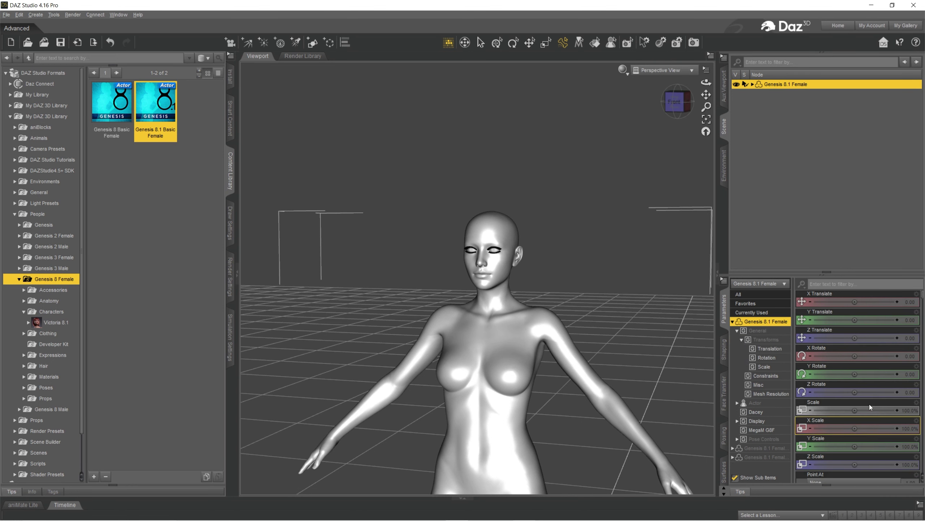
pyautogui.scroll(-5, 845, 385)
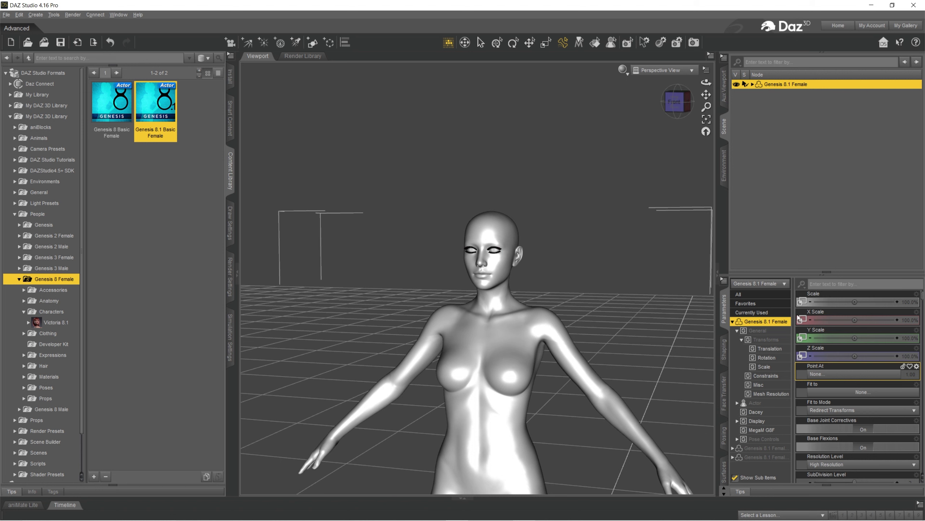
pyautogui.scroll(-3, 806, 384)
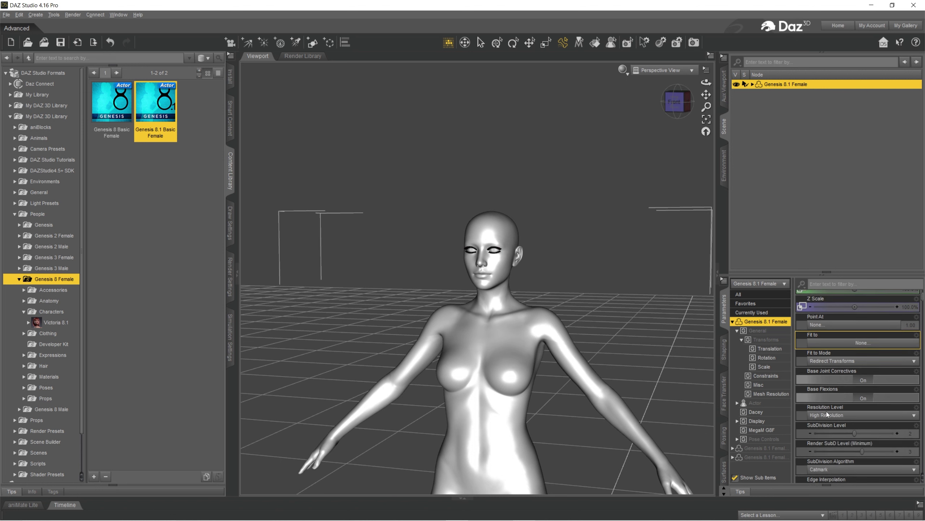
pyautogui.click(809, 429)
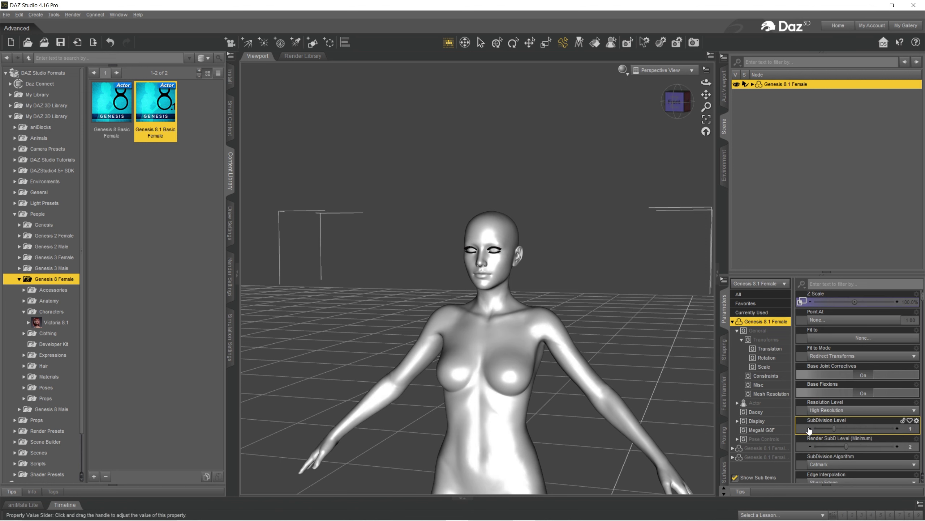
pyautogui.click(809, 428)
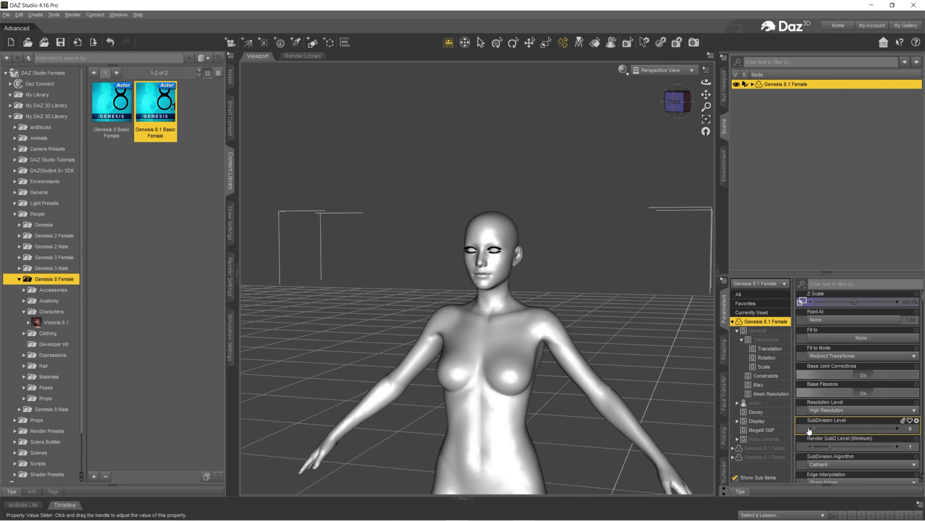
# Delete the Genesis 8.1 Female Eyelashes and Tear objects from the scene
pyautogui.click(752, 85)
pyautogui.click(779, 102)
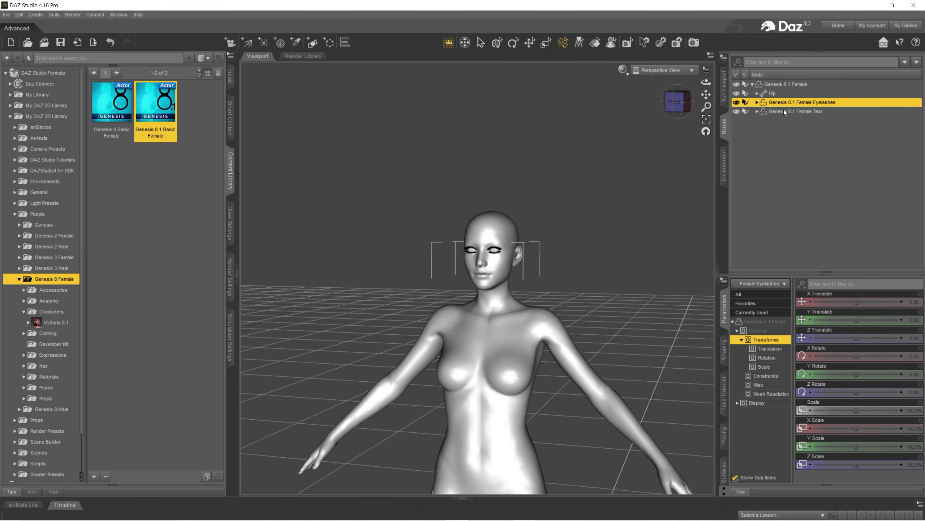
pyautogui.keyDown('ctrl'); pyautogui.click(783, 112); pyautogui.keyUp('ctrl')
pyautogui.press('Delete')
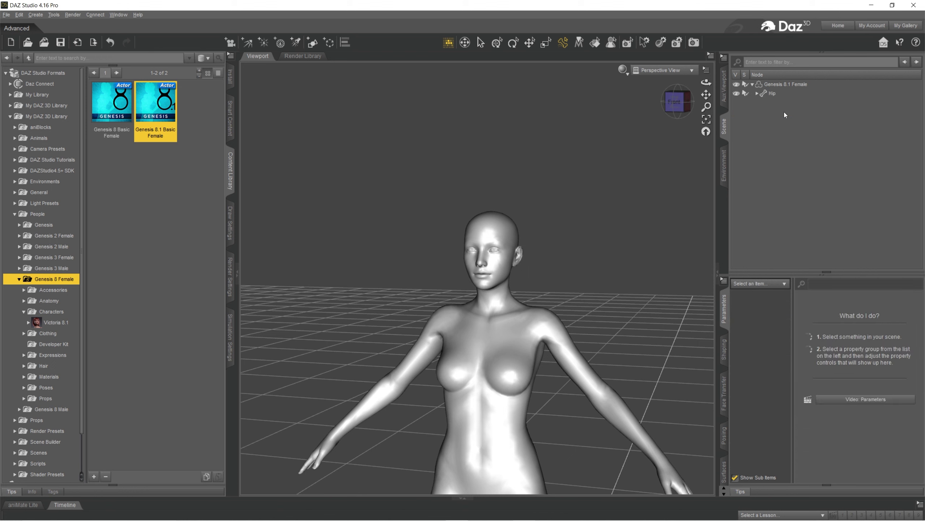
# Export the figure from the File menu as a Wavefront Object named gf8_01
pyautogui.click(6, 14)
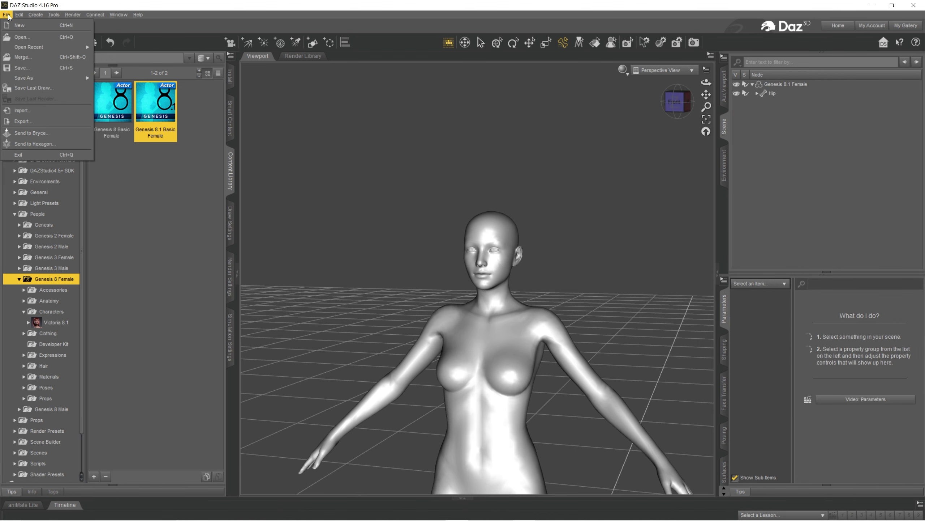
pyautogui.click(45, 122)
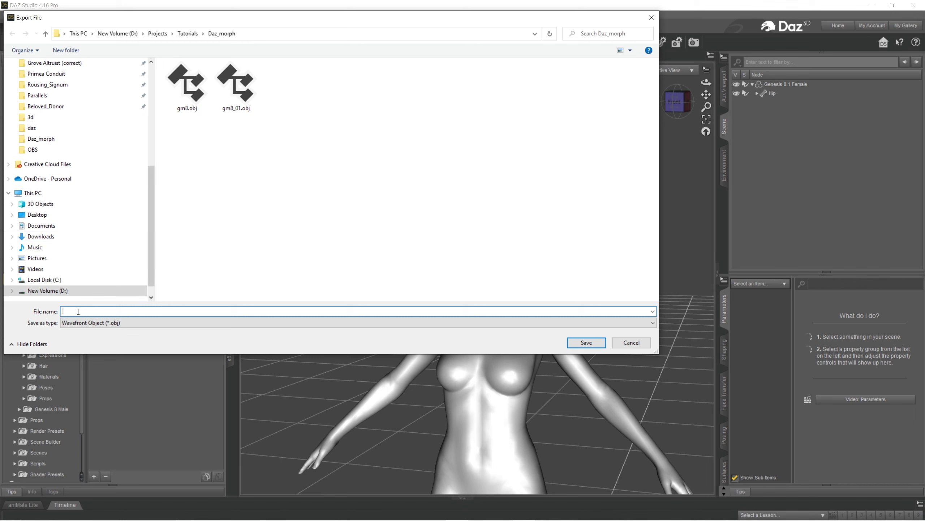
pyautogui.write('gf8_01')
pyautogui.press('Return')
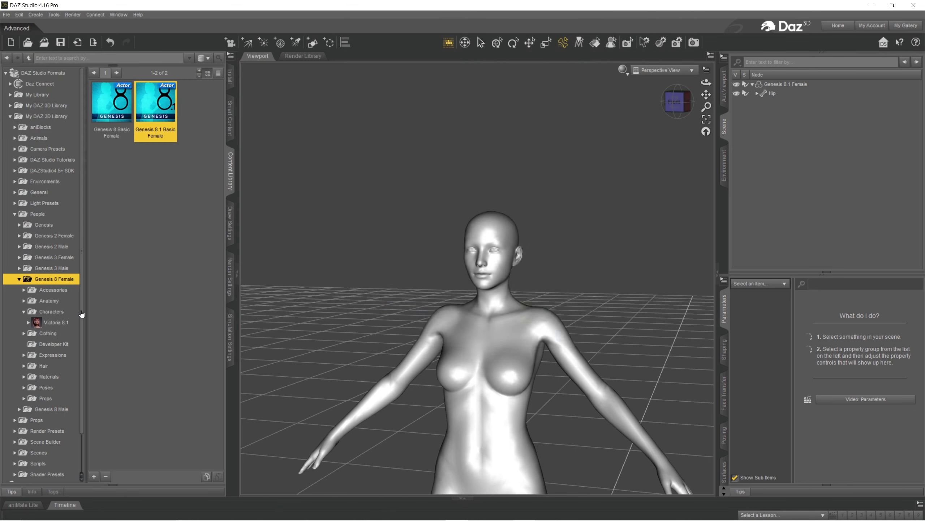
# Accept the OBJ export options to write gf8_01.obj, then dismiss Morph Loader Pro's Selection Error
pyautogui.click(524, 421)
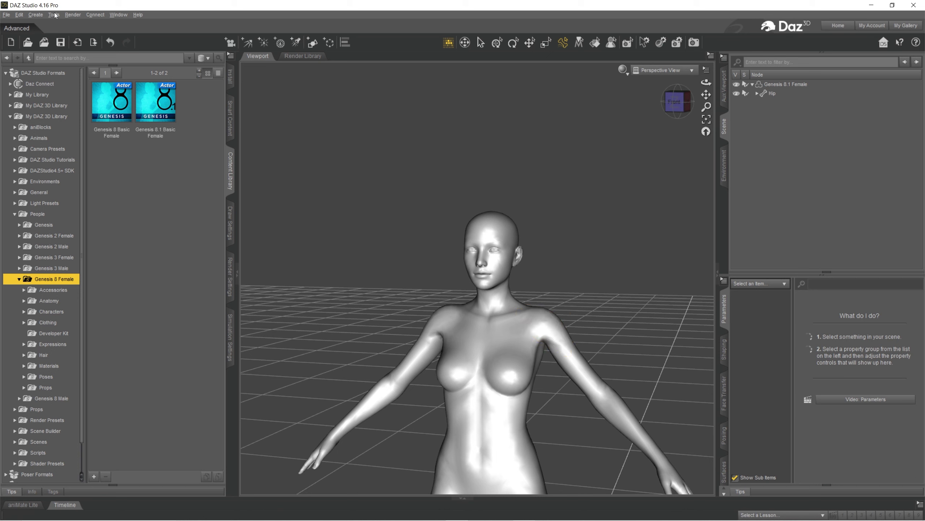
pyautogui.click(6, 14)
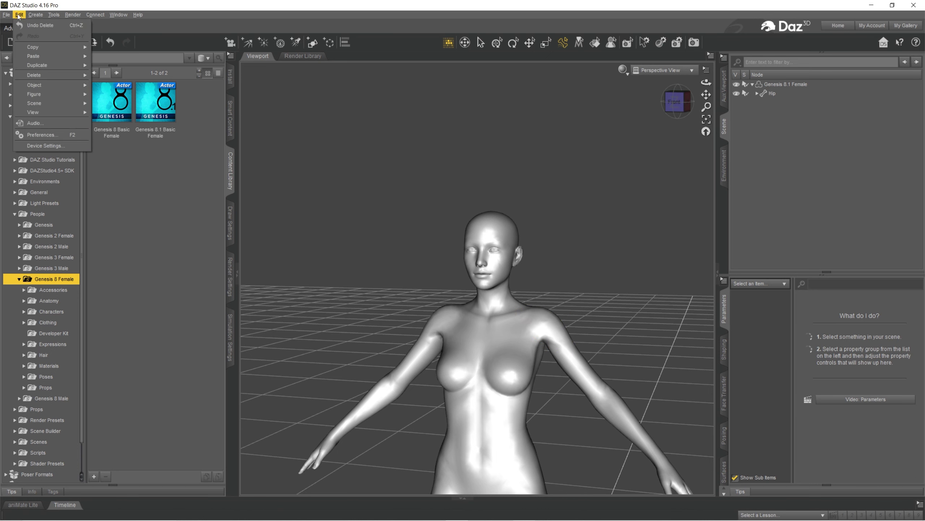
pyautogui.moveTo(32, 75)
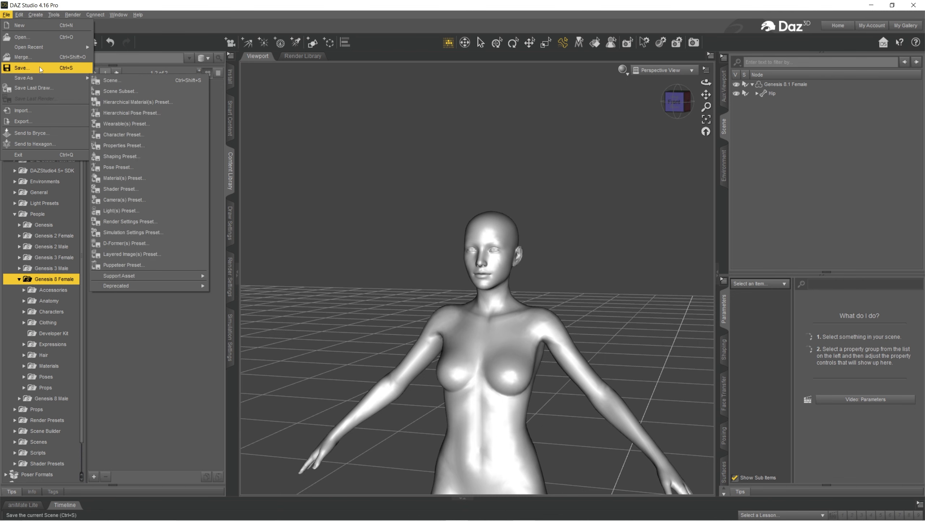
pyautogui.moveTo(23, 19)
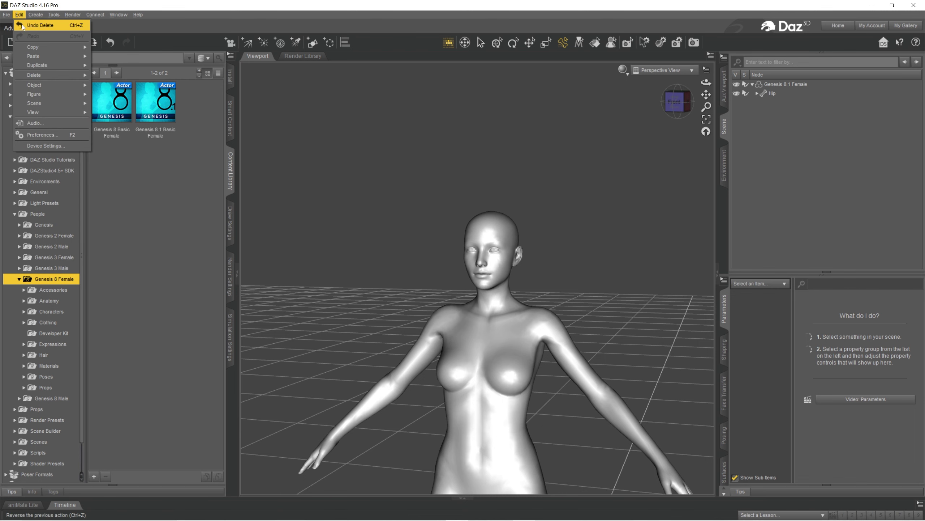
pyautogui.moveTo(38, 94)
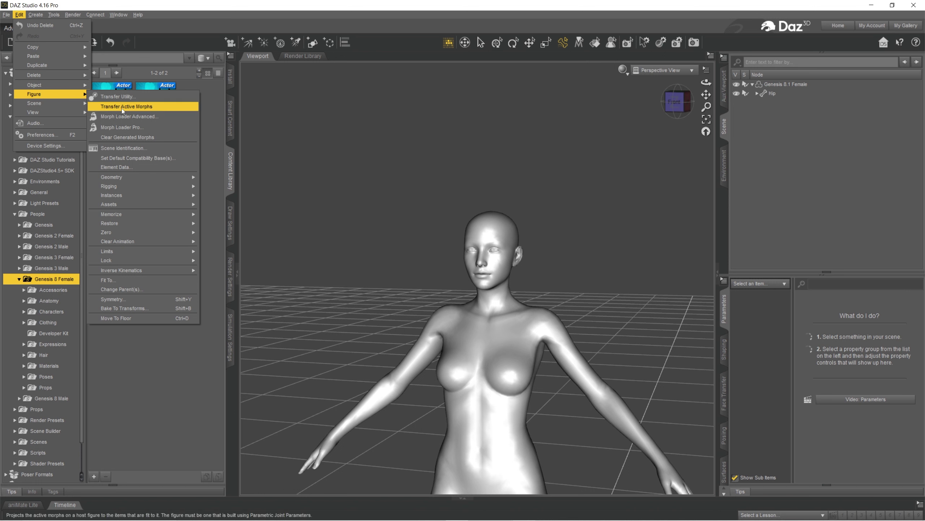
pyautogui.click(136, 128)
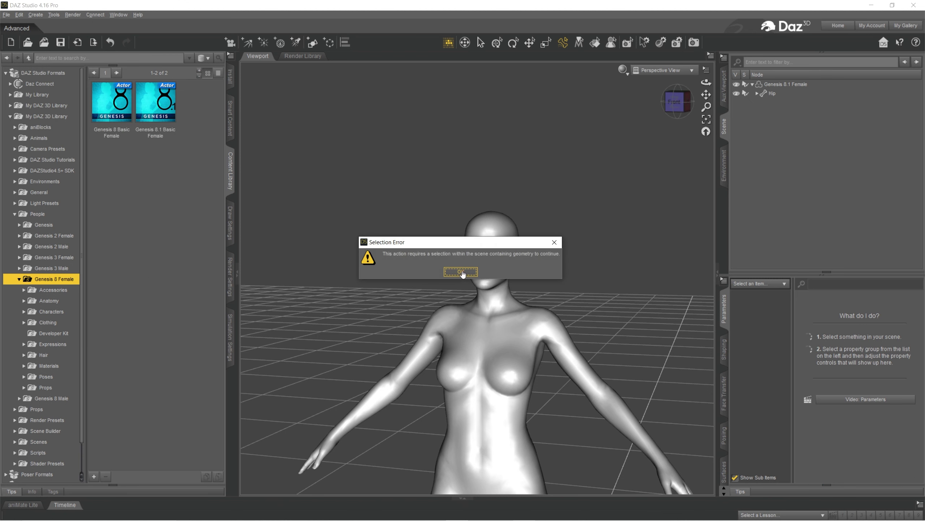
pyautogui.click(462, 274)
# Select the Genesis 8.1 Female figure in the Scene pane
pyautogui.click(787, 85)
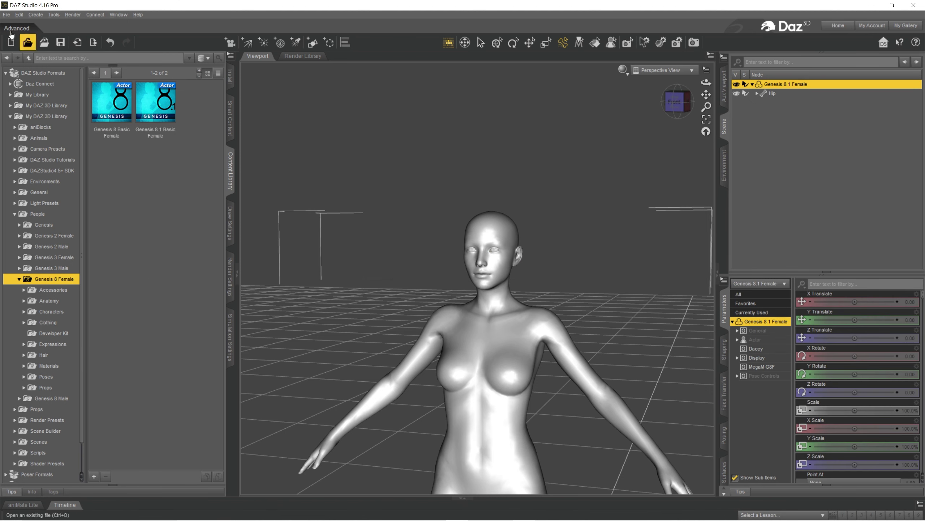
pyautogui.click(6, 14)
pyautogui.click(6, 15)
pyautogui.click(18, 15)
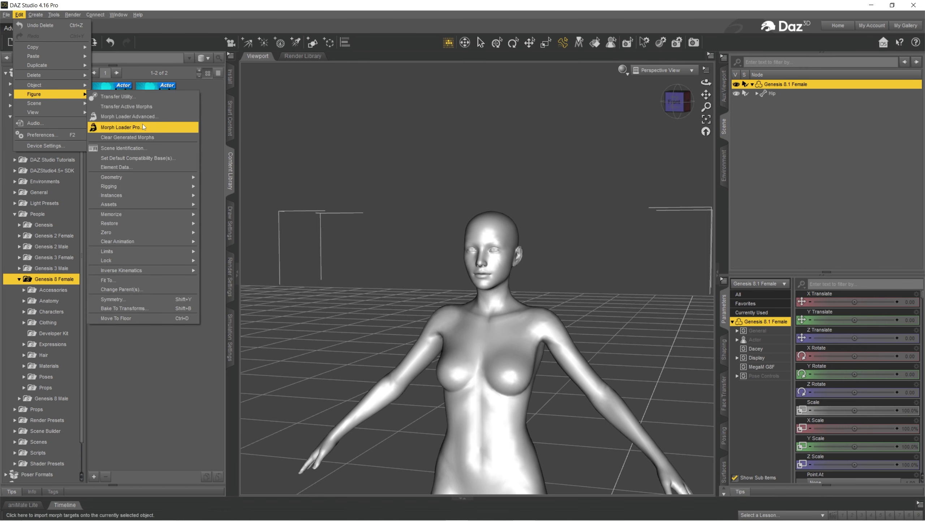
# Load gf8_01.obj as a morph onto Genesis 8.1 Female through Morph Loader Pro
pyautogui.click(142, 127)
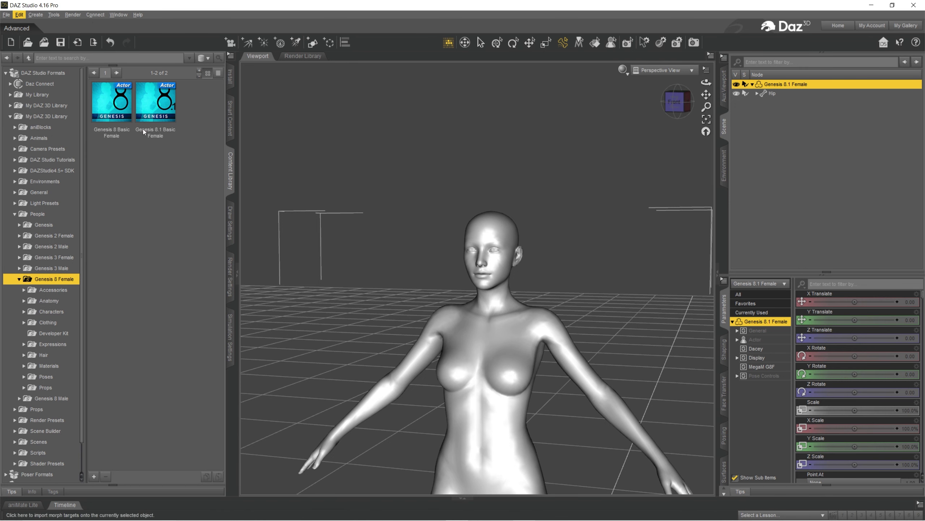
pyautogui.click(439, 230)
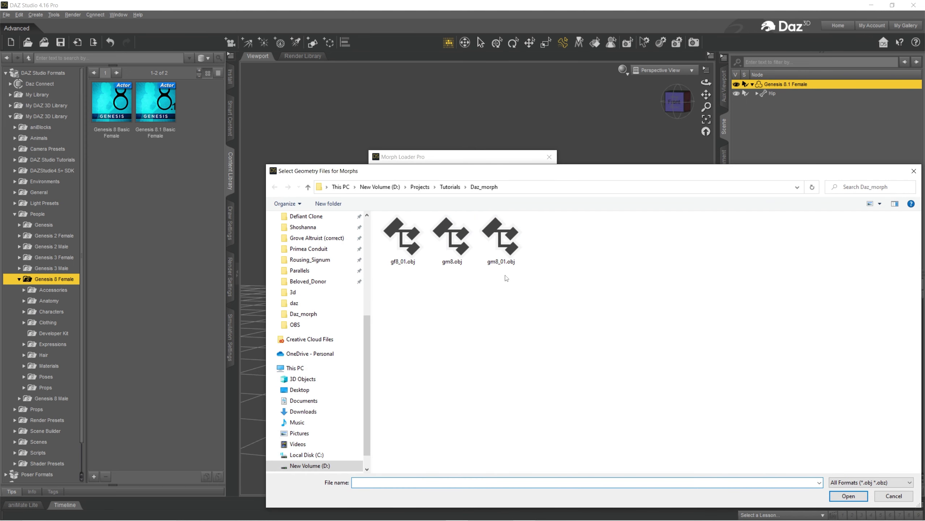
pyautogui.doubleClick(403, 237)
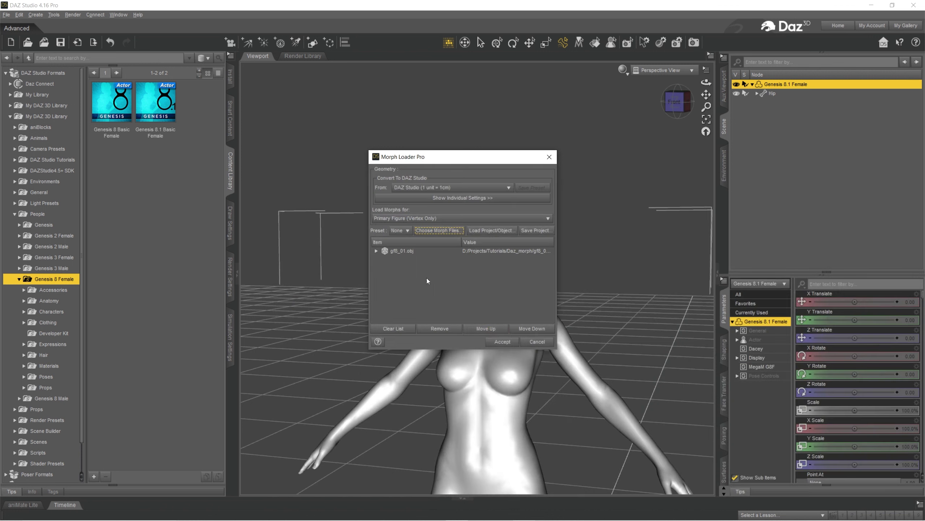
pyautogui.click(501, 342)
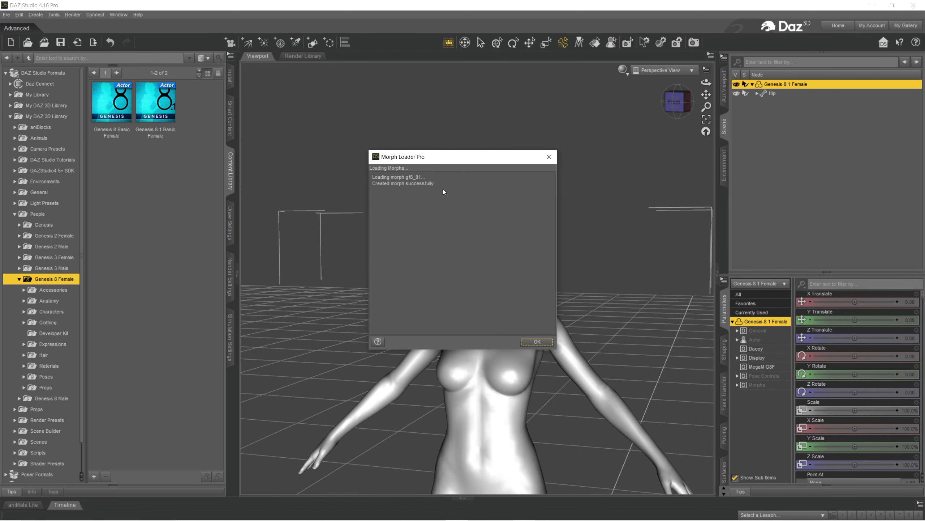
pyautogui.click(532, 342)
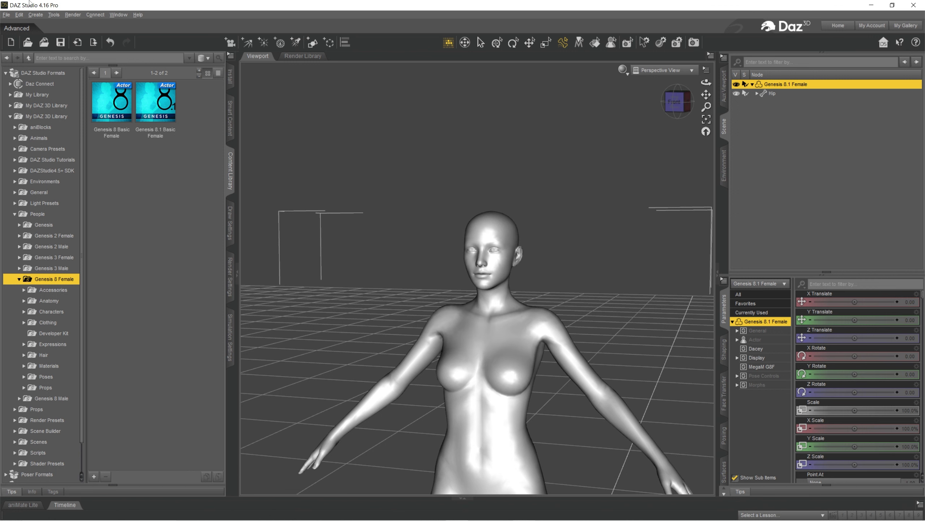
pyautogui.click(6, 14)
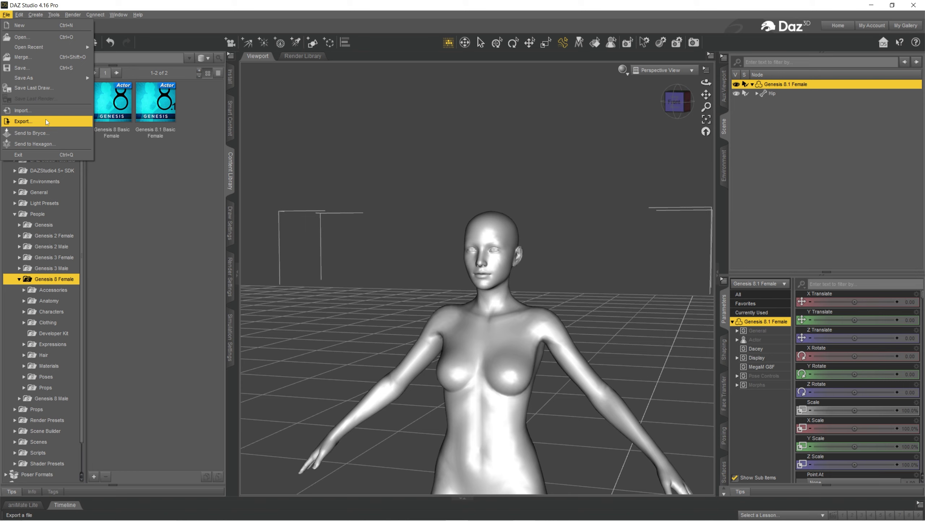
pyautogui.click(41, 111)
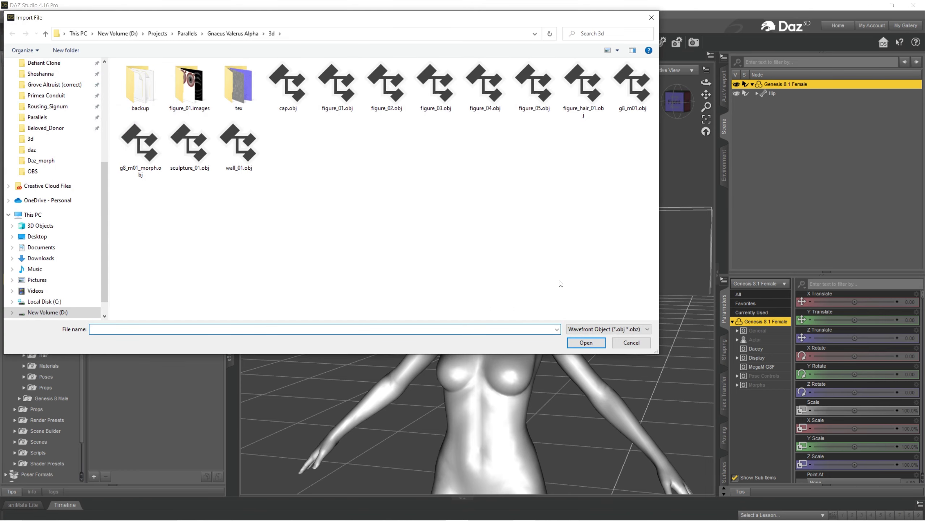
pyautogui.click(631, 343)
pyautogui.click(18, 14)
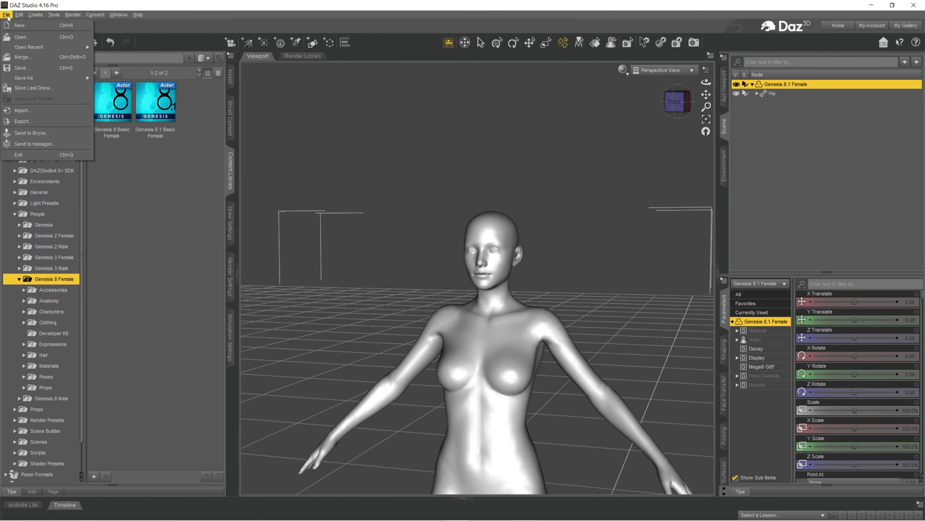
pyautogui.click(41, 25)
pyautogui.click(19, 14)
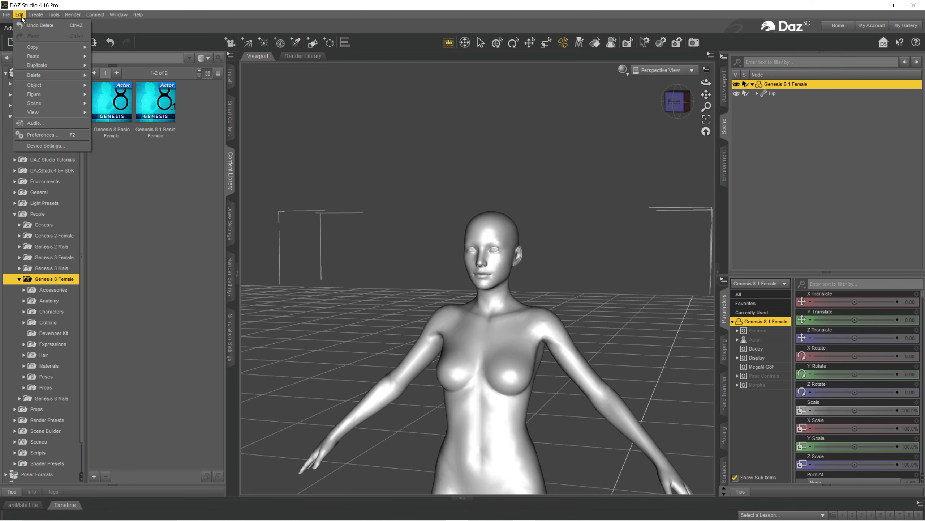
pyautogui.moveTo(48, 95)
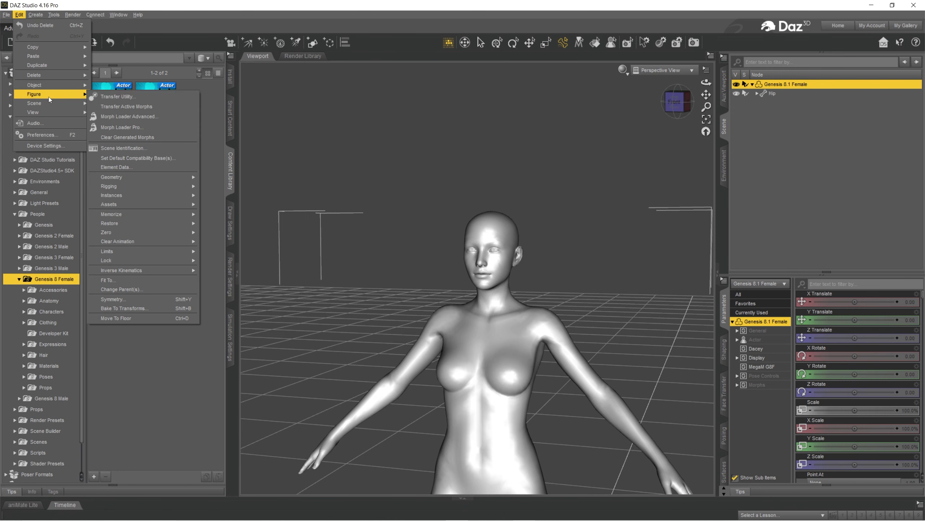
pyautogui.click(137, 128)
pyautogui.click(440, 230)
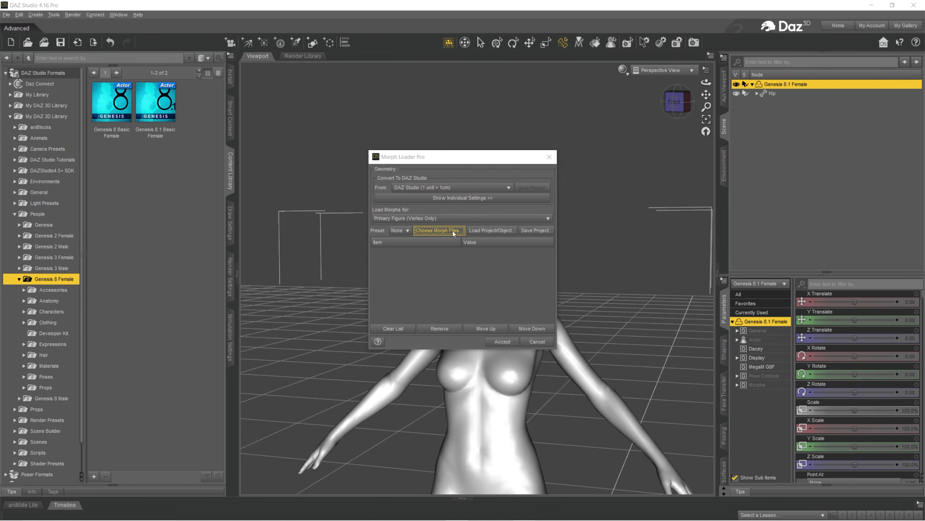
pyautogui.click(456, 250)
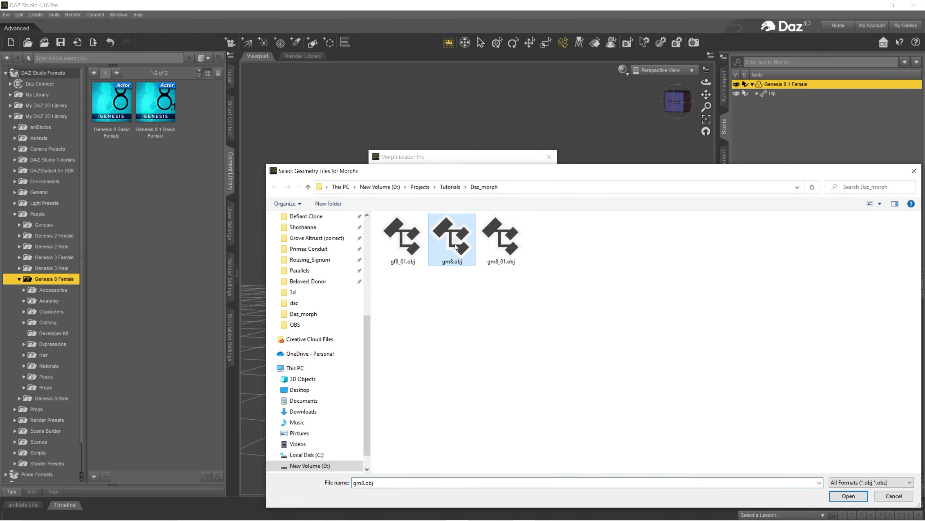
pyautogui.doubleClick(442, 261)
pyautogui.click(503, 345)
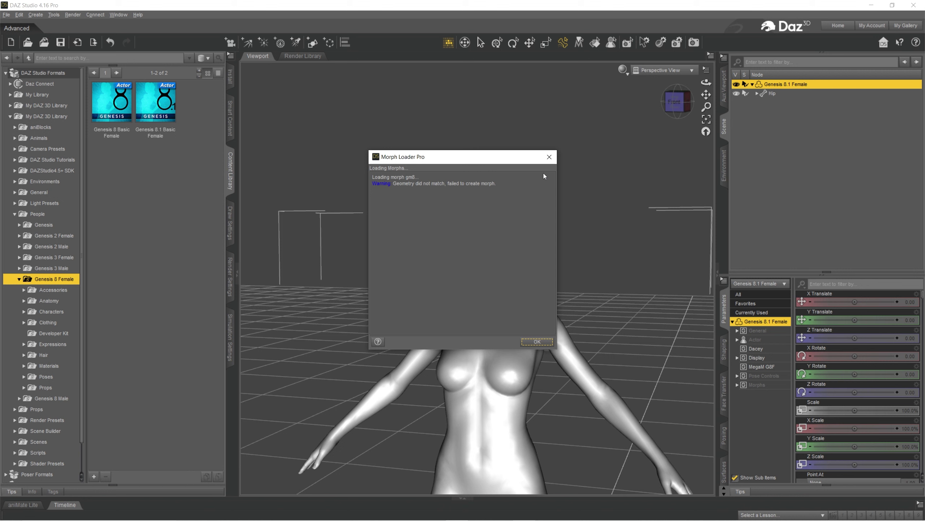
pyautogui.click(549, 157)
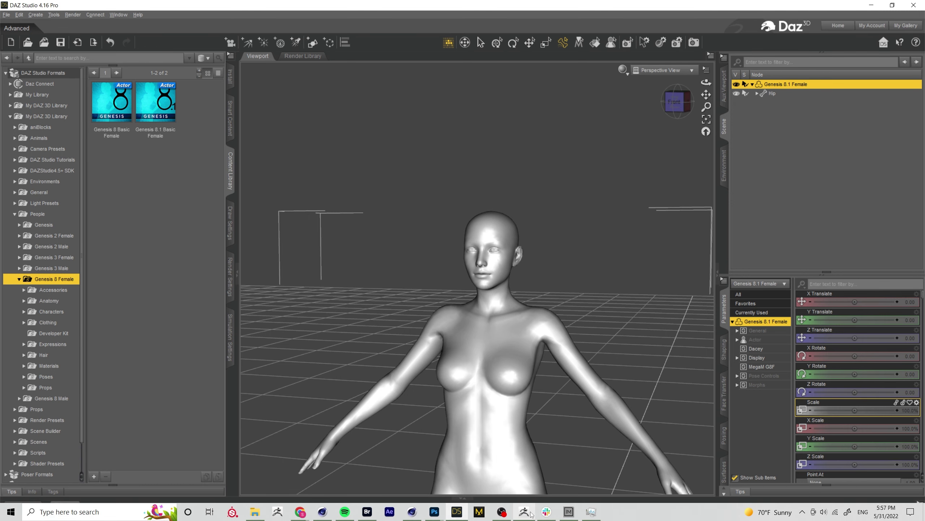
# In ZBrush, import gf8_01.obj from the Daz_morph folder as the active tool
pyautogui.click(528, 514)
pyautogui.click(892, 131)
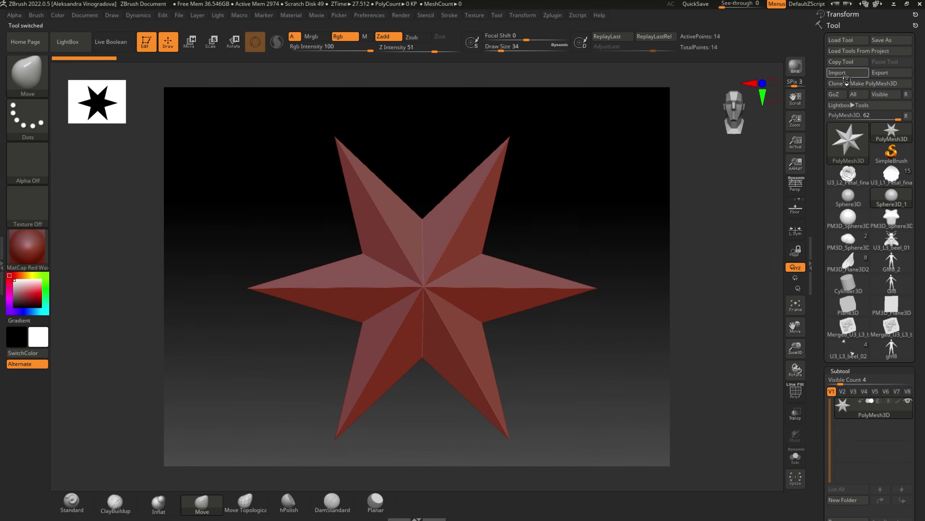
pyautogui.click(847, 72)
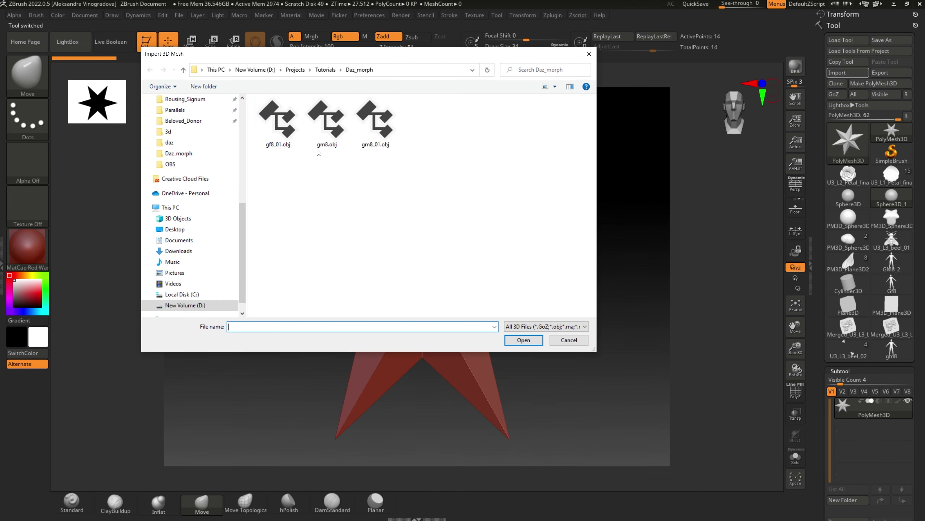
pyautogui.click(284, 134)
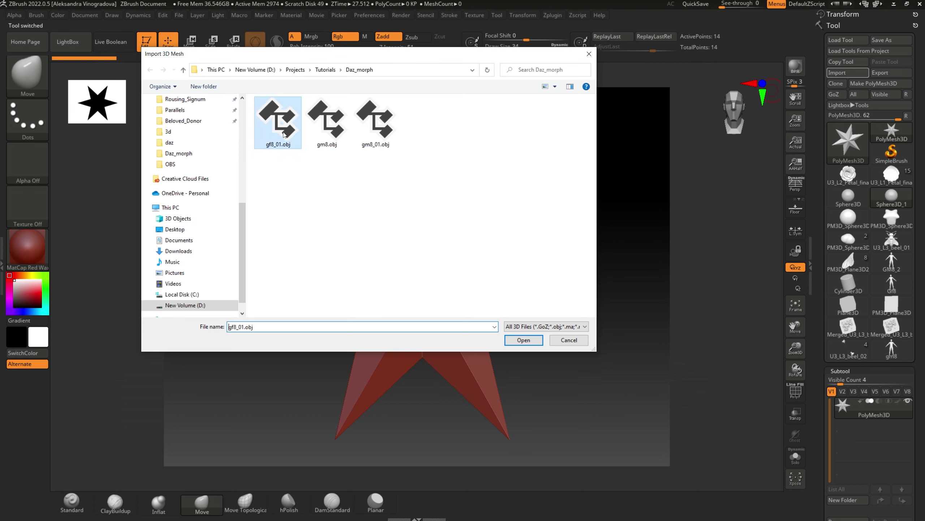
pyautogui.click(524, 339)
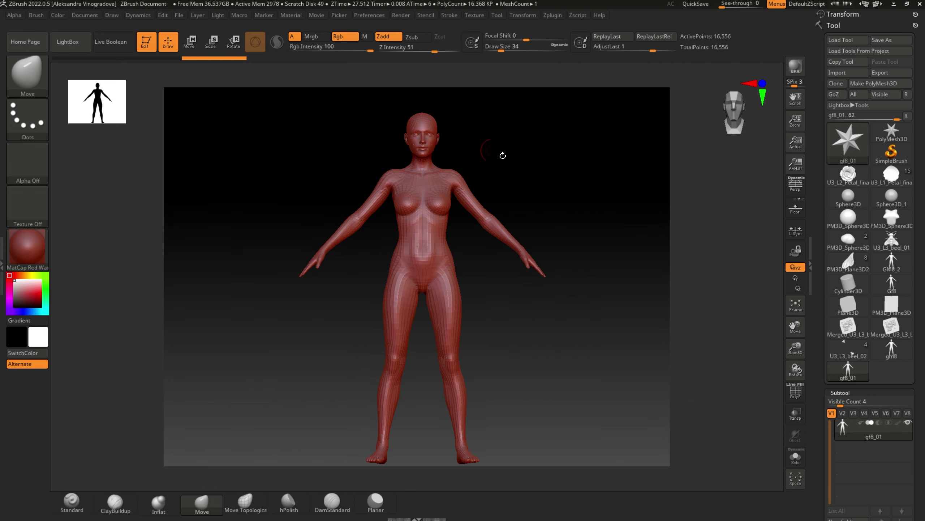
# Frame the head and nudge the mouth and eyes slightly downward with the Move brush
pyautogui.keyDown('alt'); pyautogui.moveTo(504, 149); pyautogui.dragTo(510, 319); pyautogui.keyUp('alt')
pyautogui.keyDown('alt'); pyautogui.moveTo(559, 244); pyautogui.dragTo(563, 465); pyautogui.keyUp('alt')
pyautogui.keyDown('alt'); pyautogui.moveTo(555, 313); pyautogui.dragTo(559, 239); pyautogui.keyUp('alt')
pyautogui.keyDown('alt'); pyautogui.moveTo(564, 137); pyautogui.dragTo(554, 331); pyautogui.keyUp('alt')
pyautogui.keyDown('alt'); pyautogui.moveTo(532, 237); pyautogui.dragTo(533, 292); pyautogui.keyUp('alt')
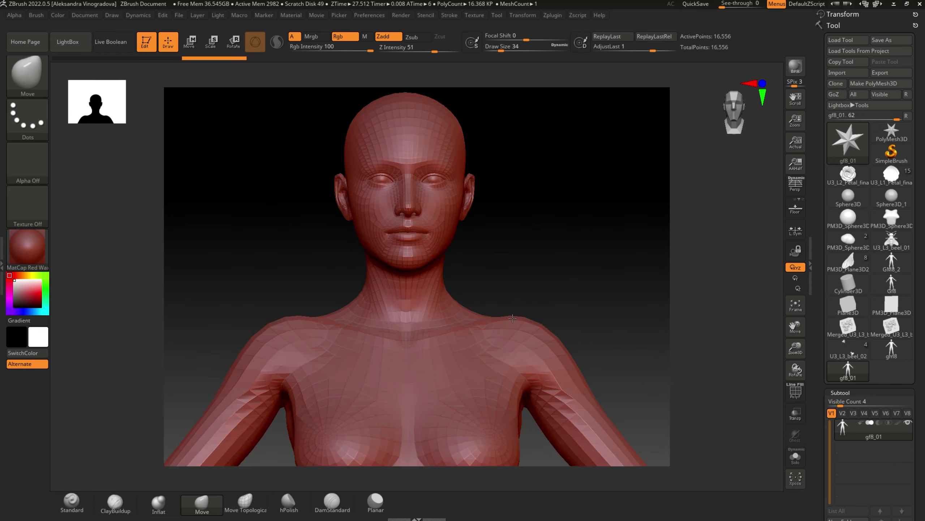
pyautogui.keyDown('alt'); pyautogui.moveTo(535, 258); pyautogui.dragTo(541, 368); pyautogui.keyUp('alt')
pyautogui.click(439, 281)
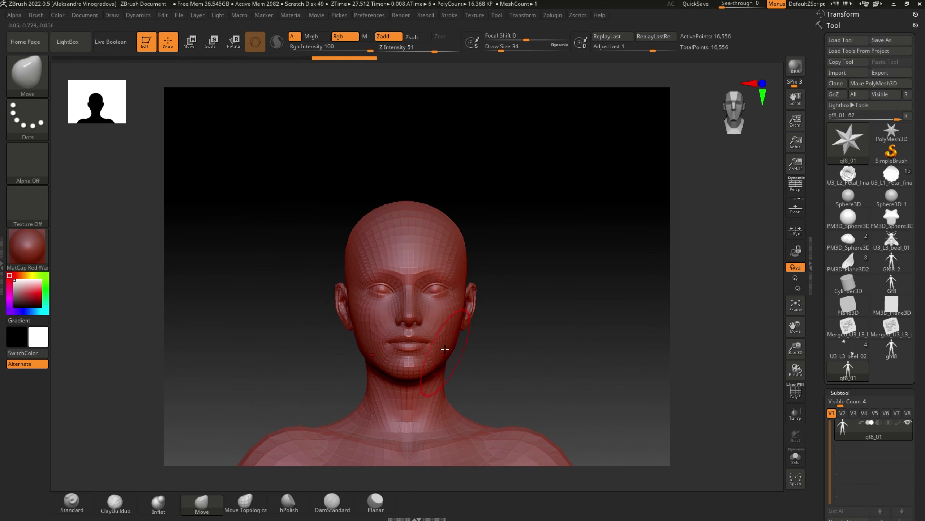
pyautogui.moveTo(431, 339); pyautogui.dragTo(431, 345)
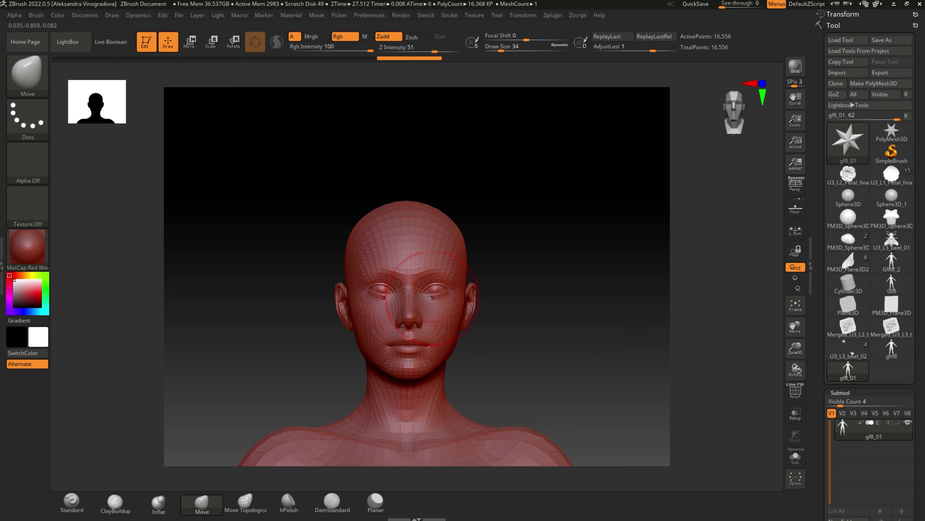
pyautogui.moveTo(439, 293); pyautogui.dragTo(440, 297)
# In side profile, shrink the brush and pull the nose outward, undoing and redoing edits
pyautogui.moveTo(492, 322)
pyautogui.mouseDown()
pyautogui.moveTo(583, 331)
pyautogui.moveTo(560, 365)
pyautogui.mouseUp()
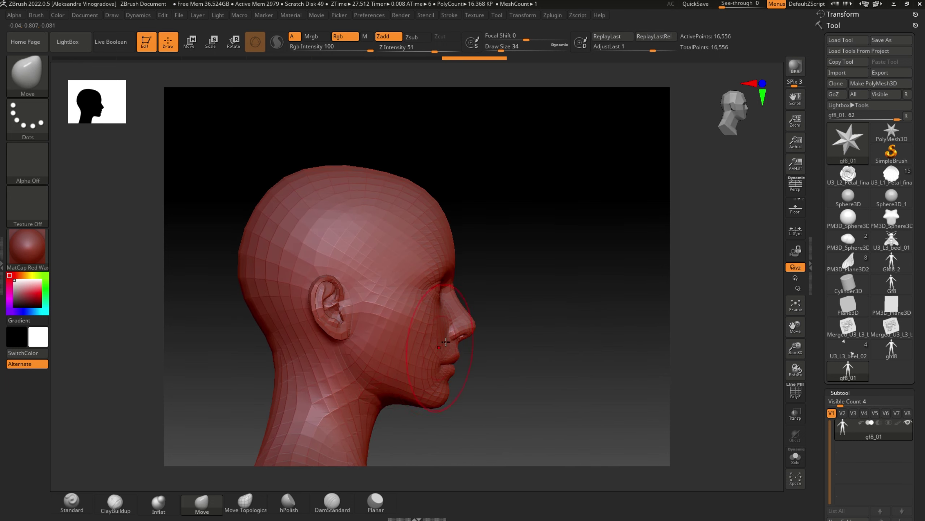
pyautogui.press('[')
pyautogui.press('[')
pyautogui.moveTo(466, 318); pyautogui.dragTo(470, 318)
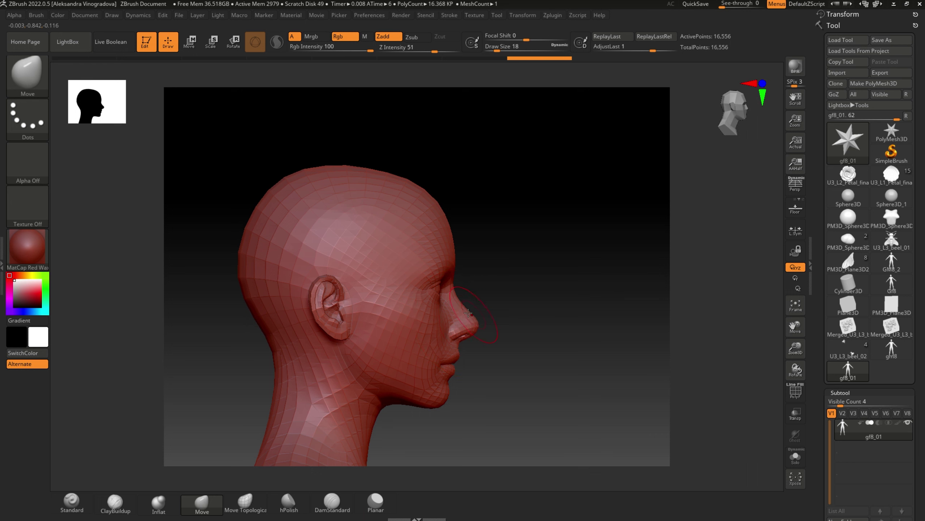
pyautogui.hotkey('ctrl', 'shift', 'z')
pyautogui.hotkey('ctrl', 'z')
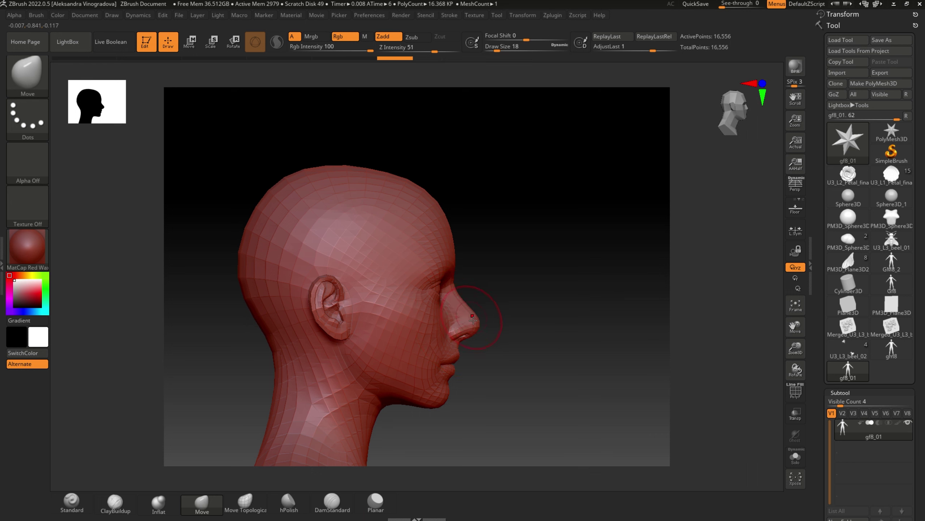
pyautogui.hotkey('ctrl', 'z')
pyautogui.press('[')
pyautogui.hotkey('ctrl', 'shift', 'z')
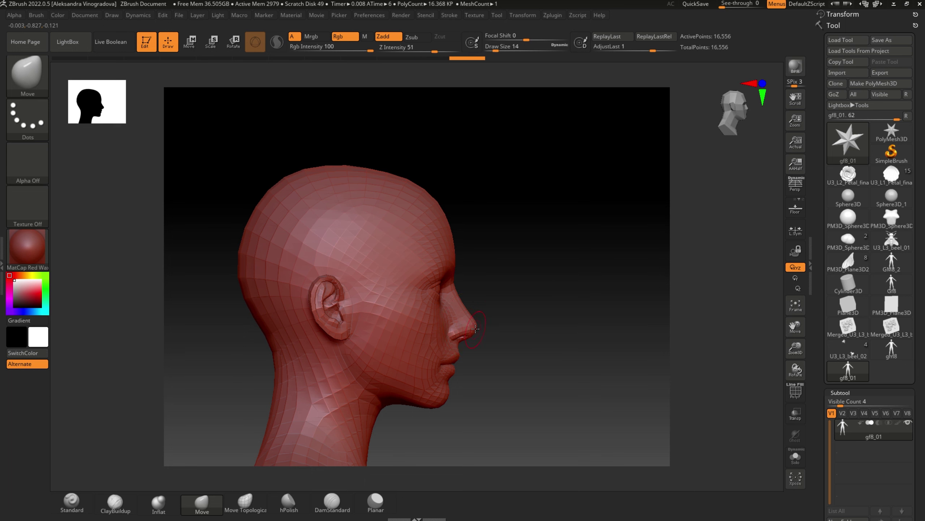
pyautogui.hotkey('ctrl', 'shift', 'z')
pyautogui.hotkey('ctrl', 'shift', 'z')
pyautogui.hotkey('ctrl', 'shift', 'z')
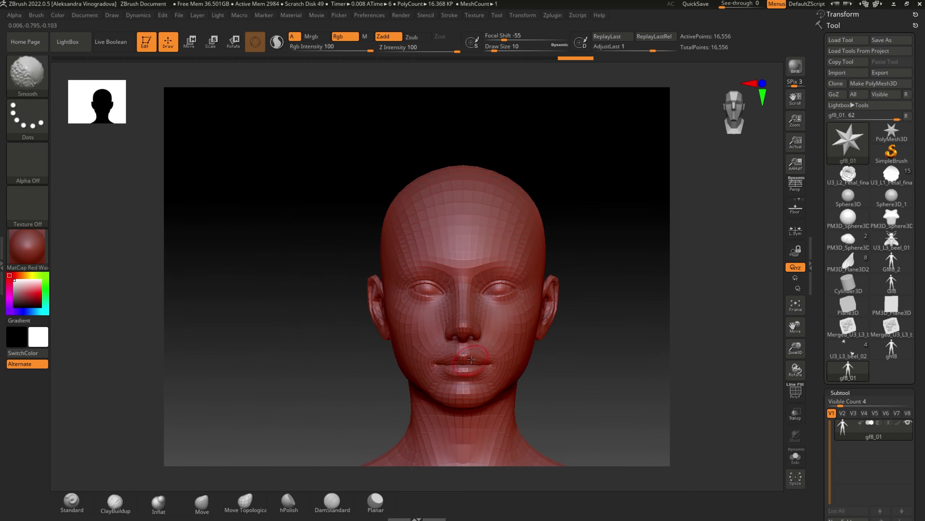
pyautogui.hotkey('ctrl', 'shift', 'z')
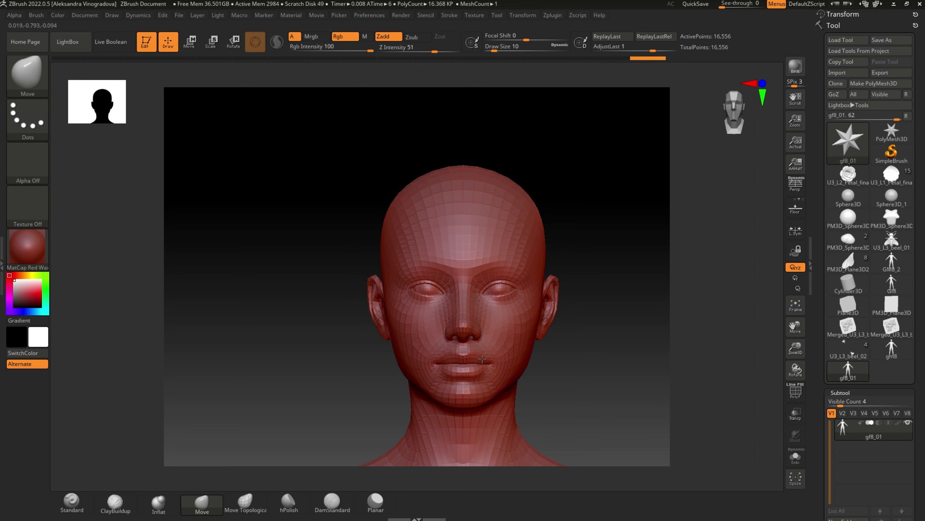
pyautogui.hotkey('ctrl', 'shift', 'z')
pyautogui.hotkey('ctrl', 'shift', 'z')
# Lift the lip centre, then at brush size 110 slim the waist and lower the shoulders
pyautogui.moveTo(471, 365); pyautogui.dragTo(472, 360)
pyautogui.keyDown('ctrl'); pyautogui.moveTo(612, 392); pyautogui.dragTo(588, 221, button='right'); pyautogui.keyUp('ctrl')
pyautogui.keyDown('alt'); pyautogui.moveTo(587, 221); pyautogui.dragTo(568, 182); pyautogui.keyUp('alt')
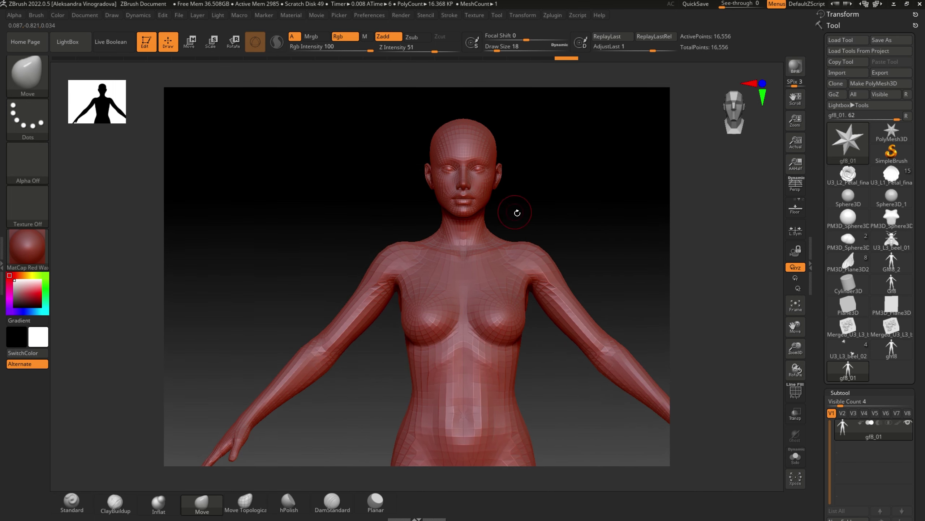
pyautogui.keyDown('ctrl'); pyautogui.moveTo(601, 257); pyautogui.dragTo(571, 208, button='right'); pyautogui.keyUp('ctrl')
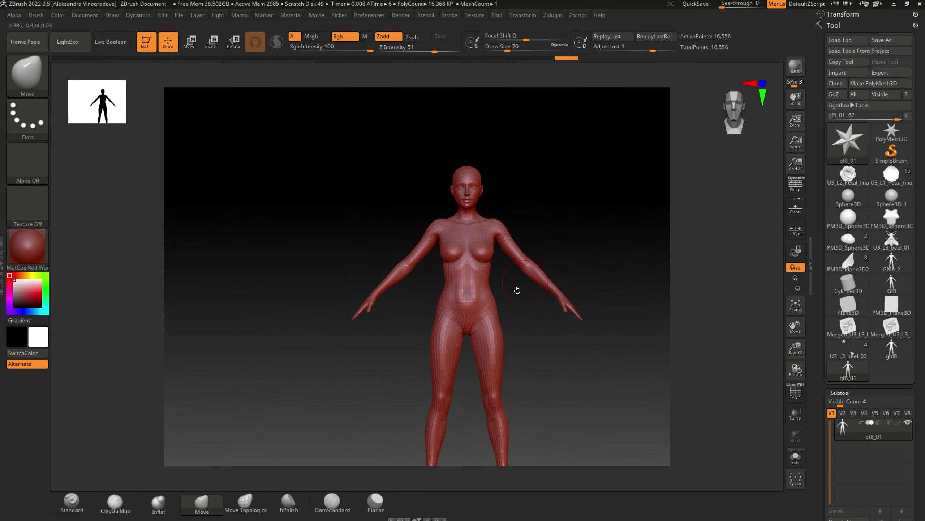
pyautogui.press(']')
pyautogui.press(']')
pyautogui.press(']')
pyautogui.press(']')
pyautogui.moveTo(491, 280); pyautogui.dragTo(486, 281)
pyautogui.moveTo(506, 216); pyautogui.dragTo(500, 220)
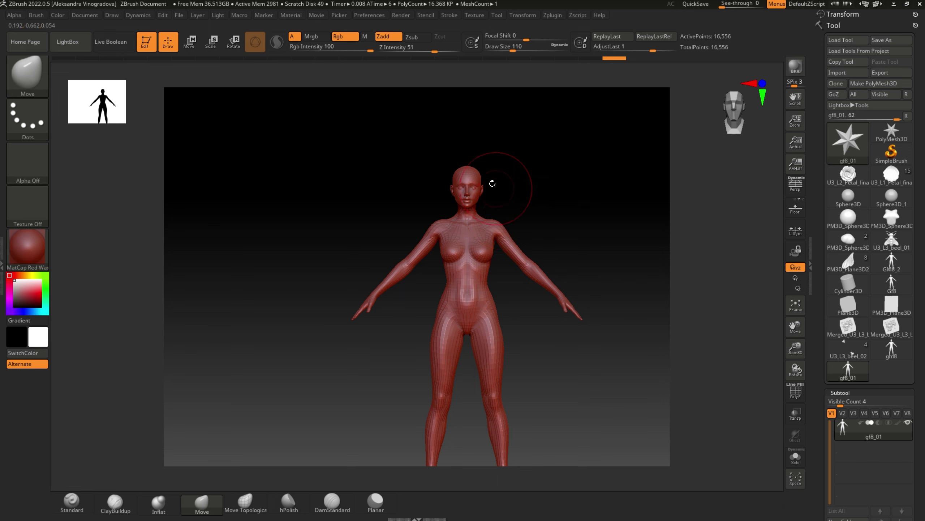
pyautogui.moveTo(482, 178); pyautogui.dragTo(478, 178)
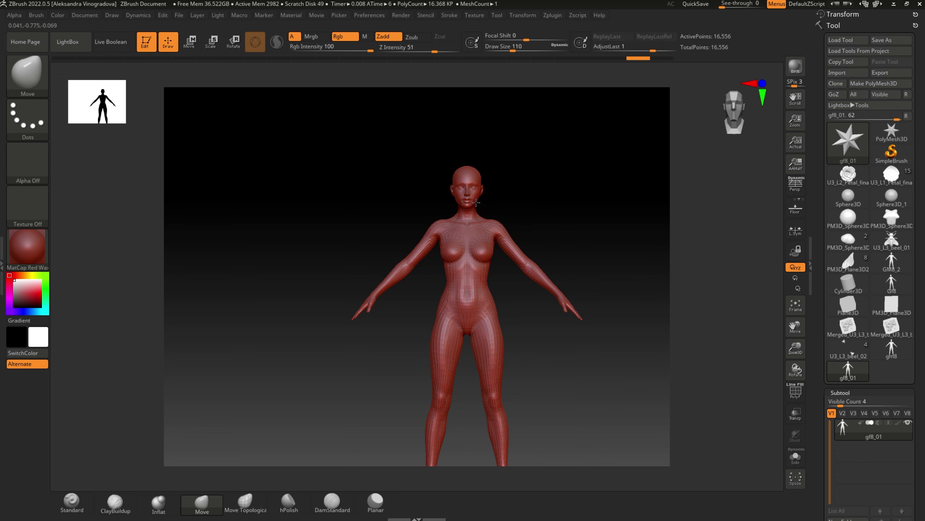
# Rotate the figure back to a straight front view framed on the upper body
pyautogui.moveTo(508, 215); pyautogui.dragTo(527, 304)
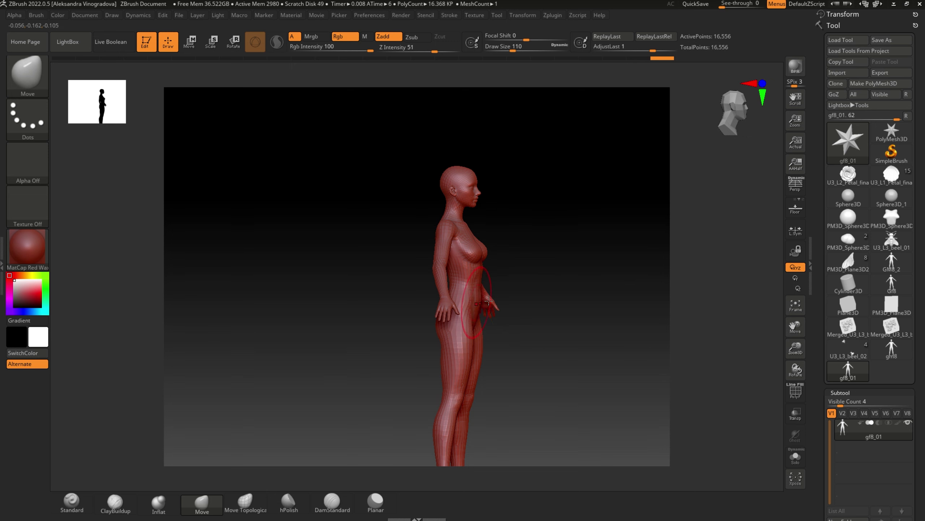
pyautogui.moveTo(468, 307); pyautogui.dragTo(519, 309, button='right')
pyautogui.moveTo(520, 308); pyautogui.dragTo(524, 314)
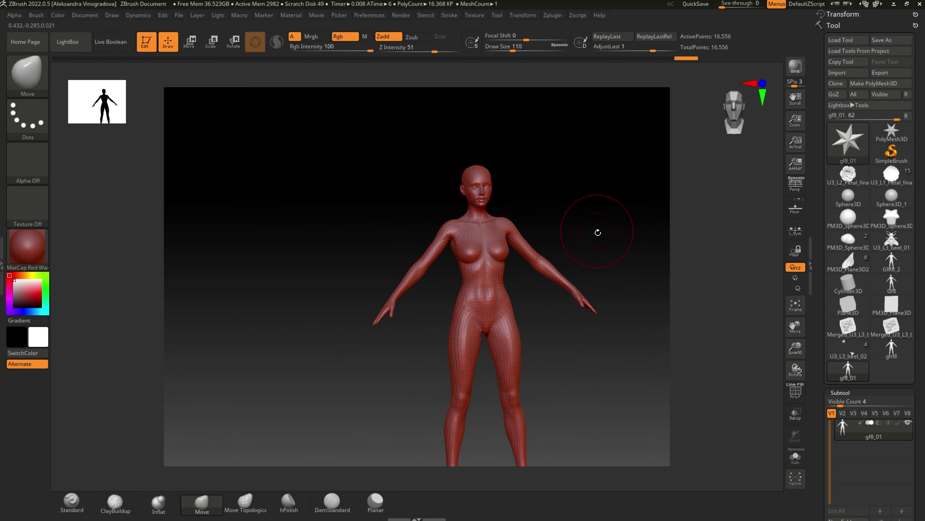
pyautogui.keyDown('shift'); pyautogui.moveTo(597, 231); pyautogui.dragTo(584, 222); pyautogui.keyUp('shift')
pyautogui.keyDown('alt'); pyautogui.moveTo(589, 180); pyautogui.dragTo(518, 259); pyautogui.keyUp('alt')
pyautogui.keyDown('alt'); pyautogui.moveTo(538, 178); pyautogui.dragTo(530, 236); pyautogui.keyUp('alt')
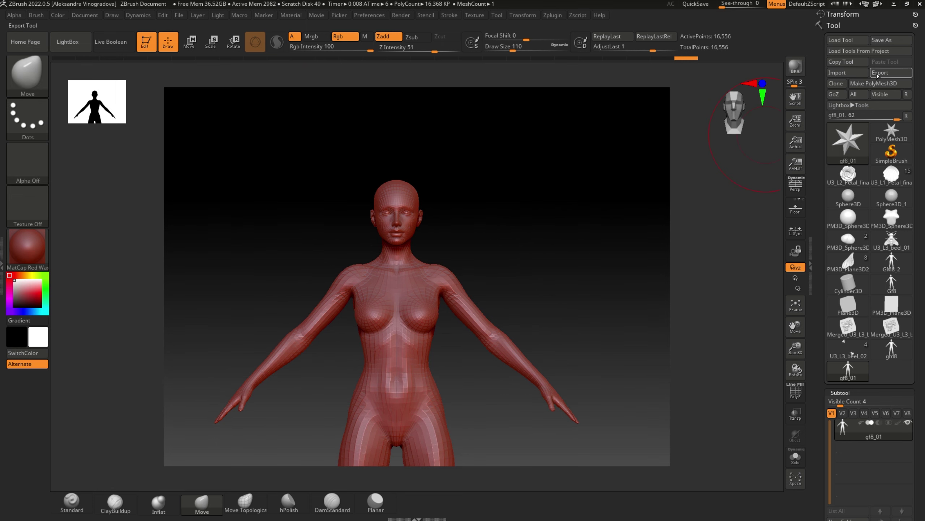
# Export the sculpted mesh as an OBJ renamed to gf8_01_Z
pyautogui.click(889, 72)
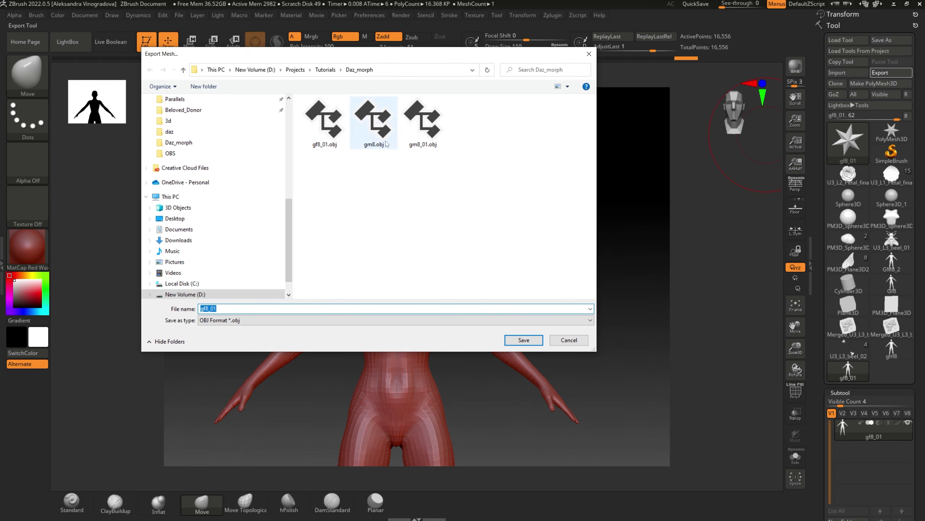
pyautogui.click(221, 309)
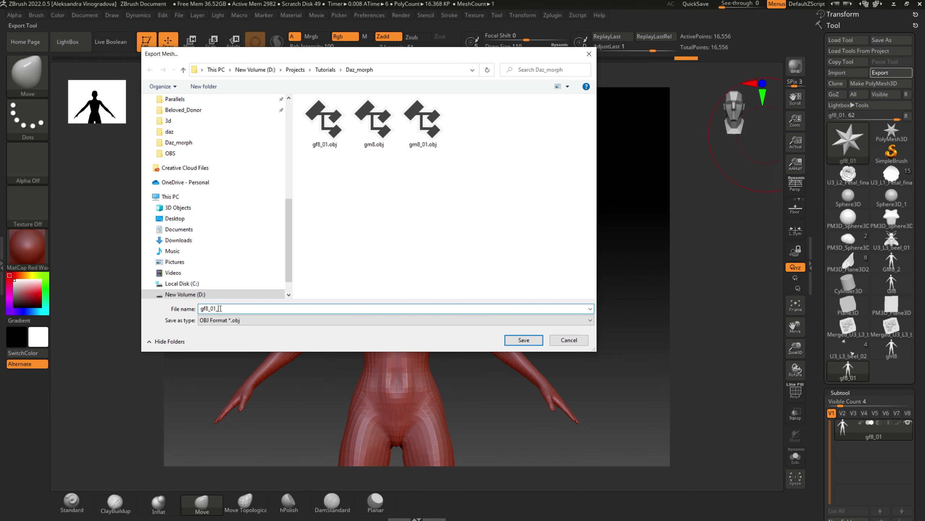
pyautogui.write('_Z')
pyautogui.press('Return')
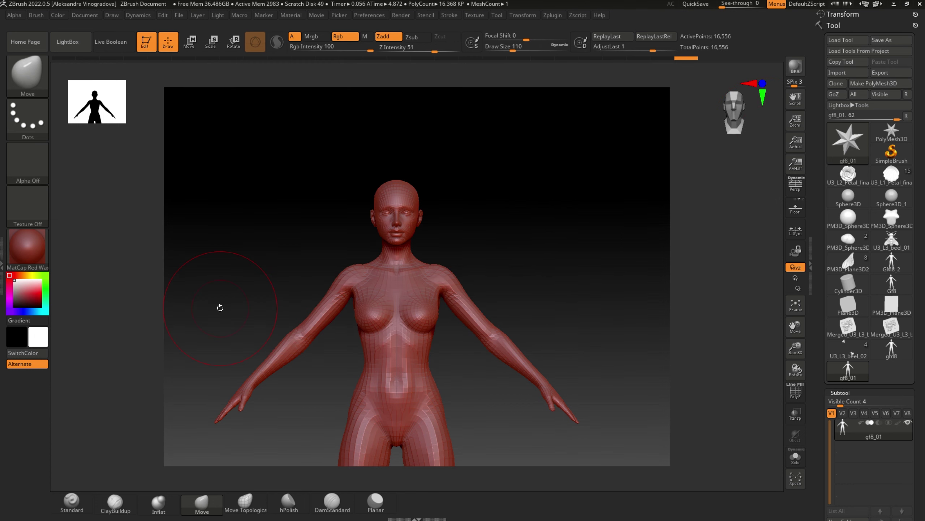
pyautogui.moveTo(590, 511)
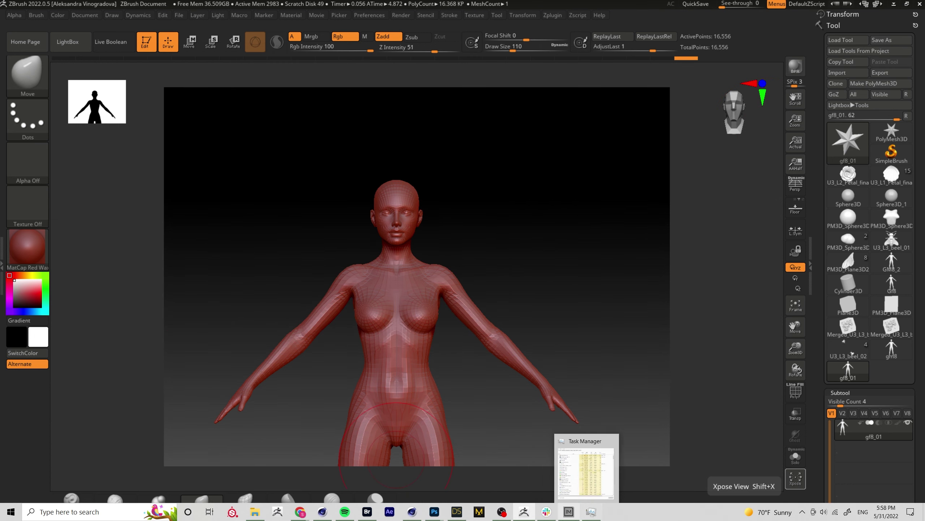
# Back in DAZ Studio, load gf8_01_Z.obj via Morph Loader Pro and close the success report
pyautogui.click(456, 511)
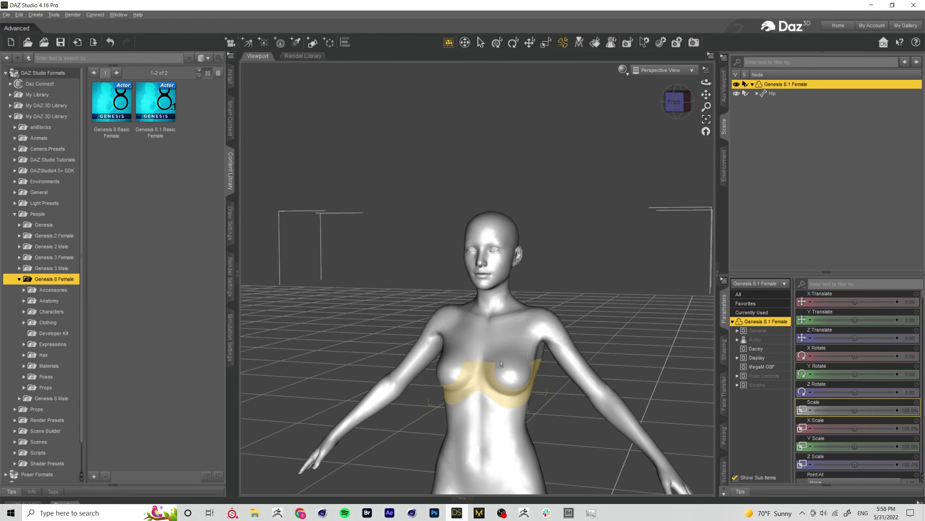
pyautogui.click(7, 15)
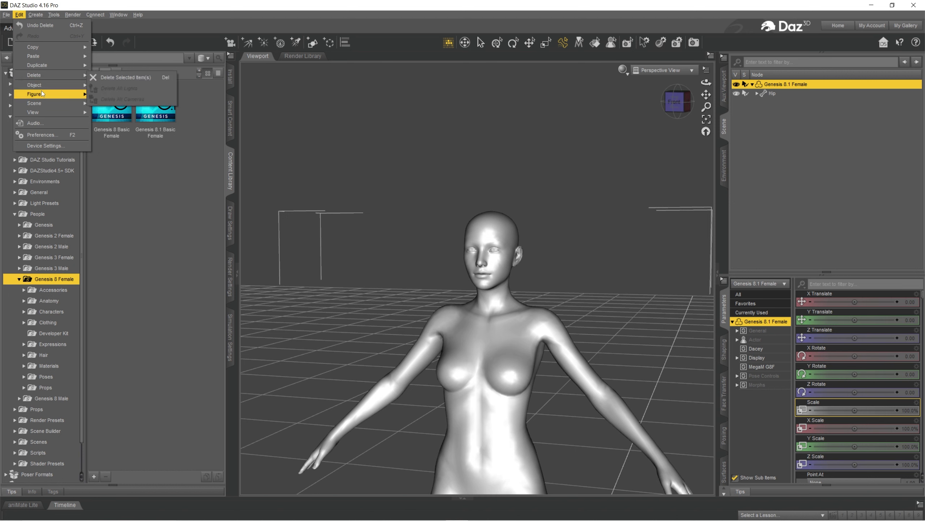
pyautogui.moveTo(47, 95)
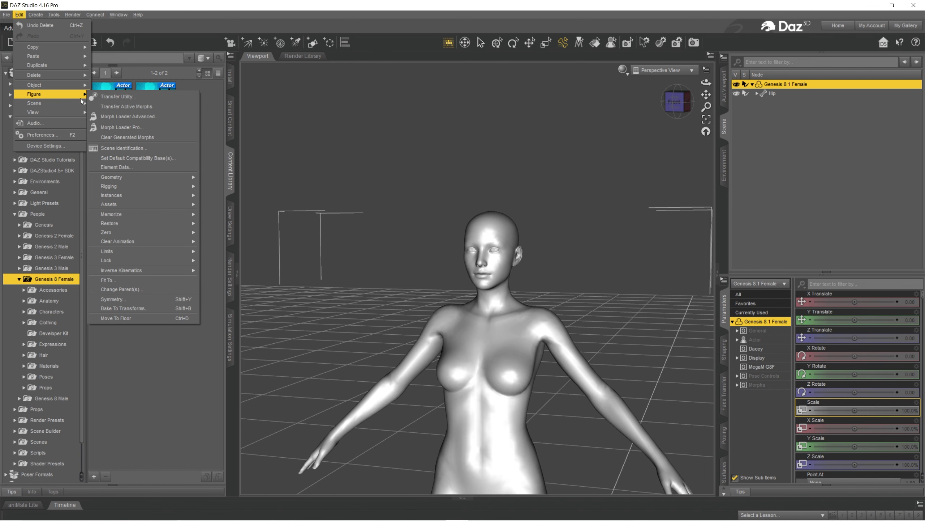
pyautogui.click(138, 128)
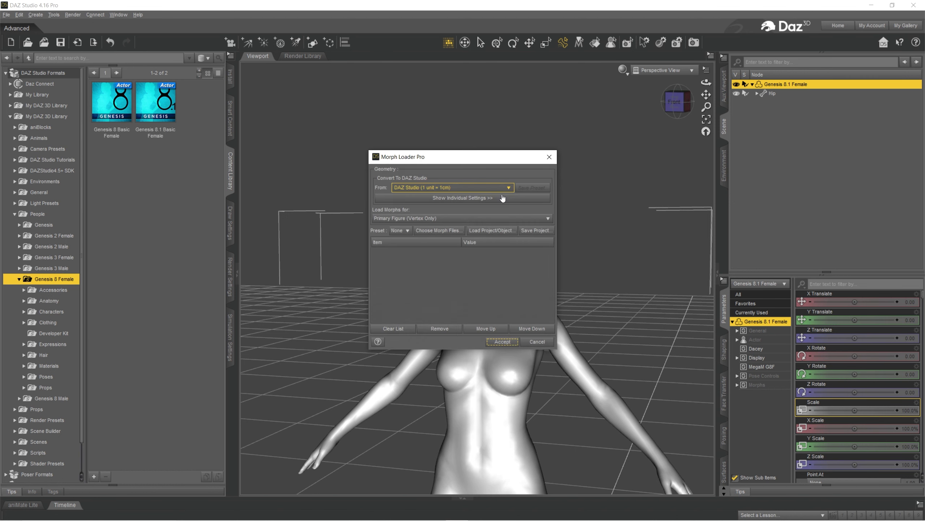
pyautogui.click(439, 232)
pyautogui.doubleClick(452, 237)
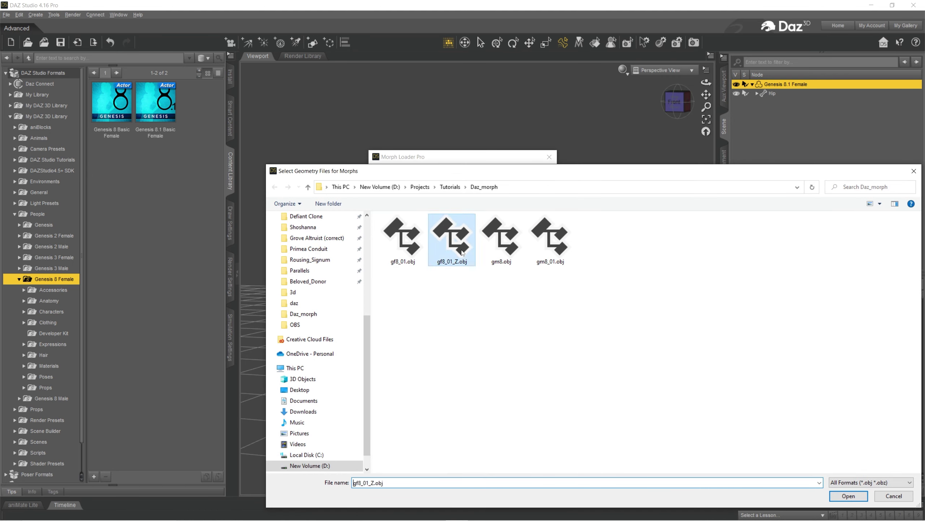
pyautogui.click(503, 341)
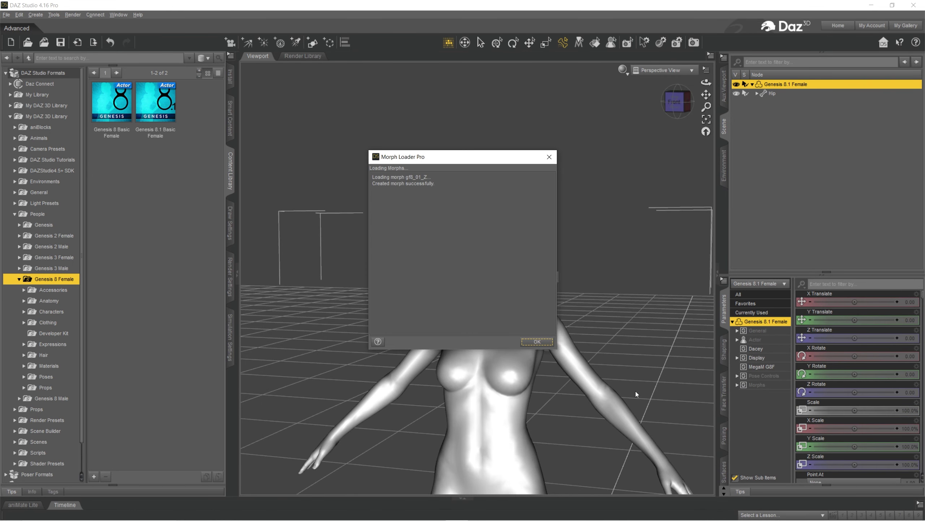
pyautogui.click(535, 341)
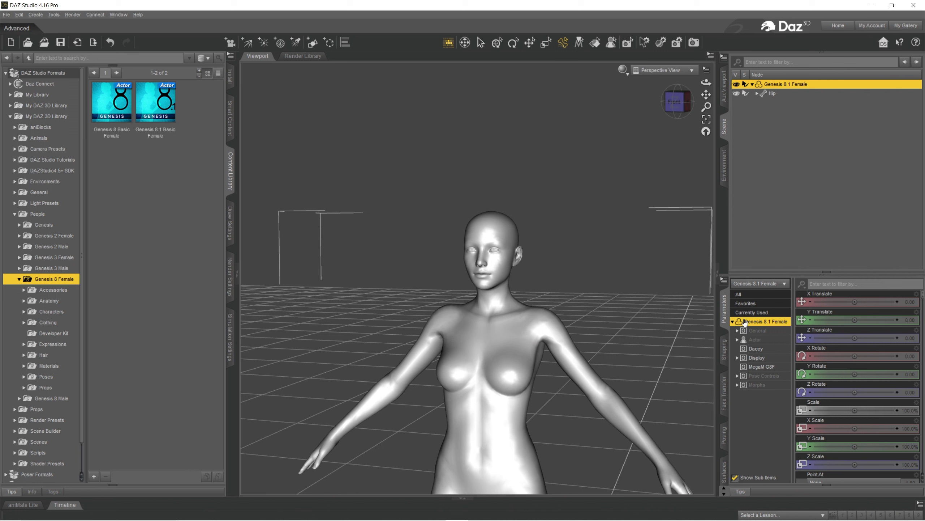
# Preview the gf8_01 morph, reset it to 0%, and orbit to view the figure from above
pyautogui.click(757, 386)
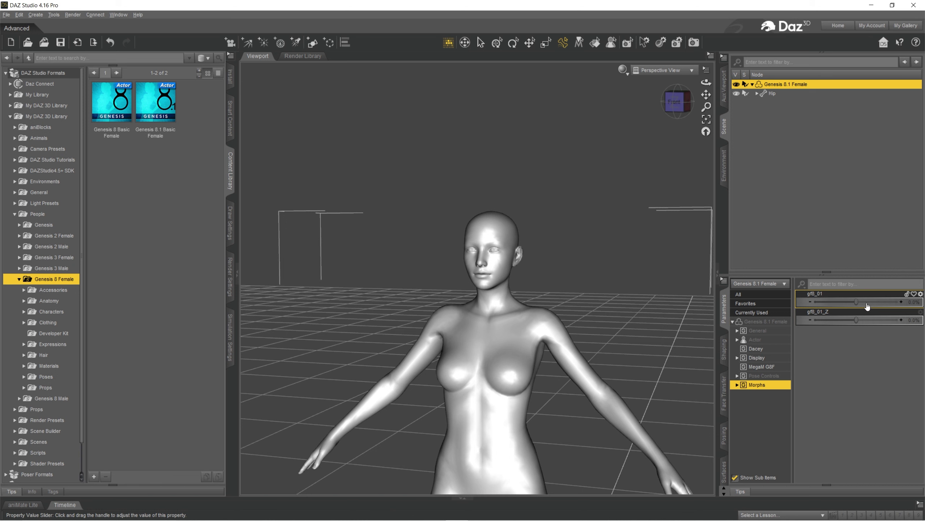
pyautogui.moveTo(860, 304); pyautogui.dragTo(901, 318)
pyautogui.click(915, 304)
pyautogui.write('0')
pyautogui.press('Return')
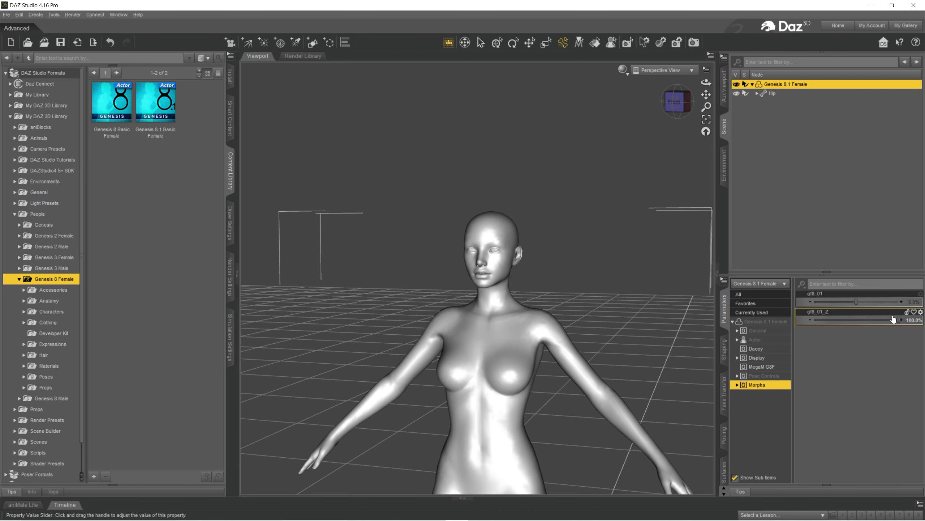
pyautogui.moveTo(673, 111); pyautogui.dragTo(693, 41)
pyautogui.scroll(-1, 564, 296)
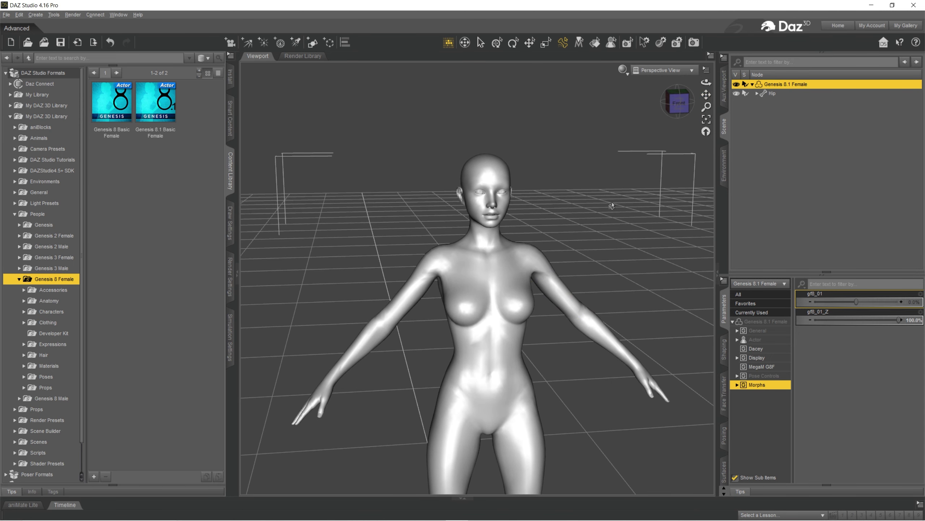
# In gf8_01_Z's Parameter Settings, set both the Name and Label to Z_test
pyautogui.click(921, 312)
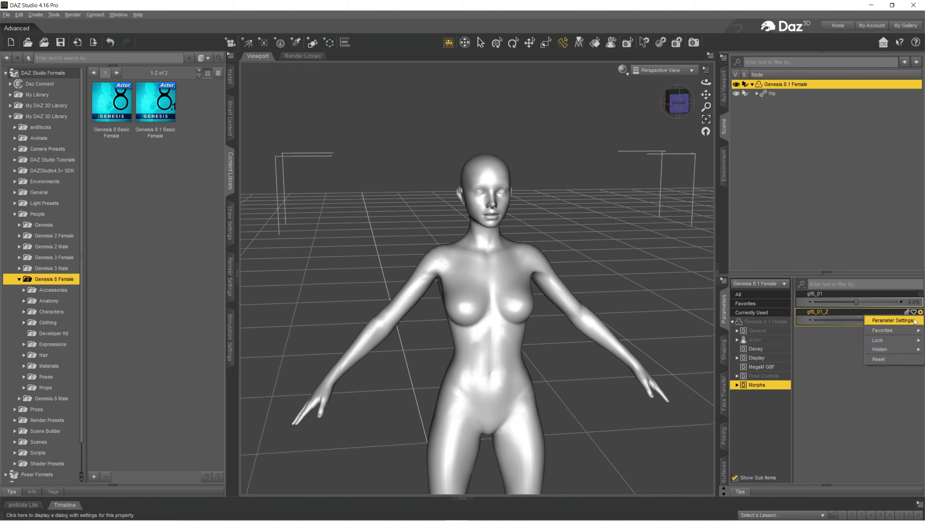
pyautogui.click(892, 320)
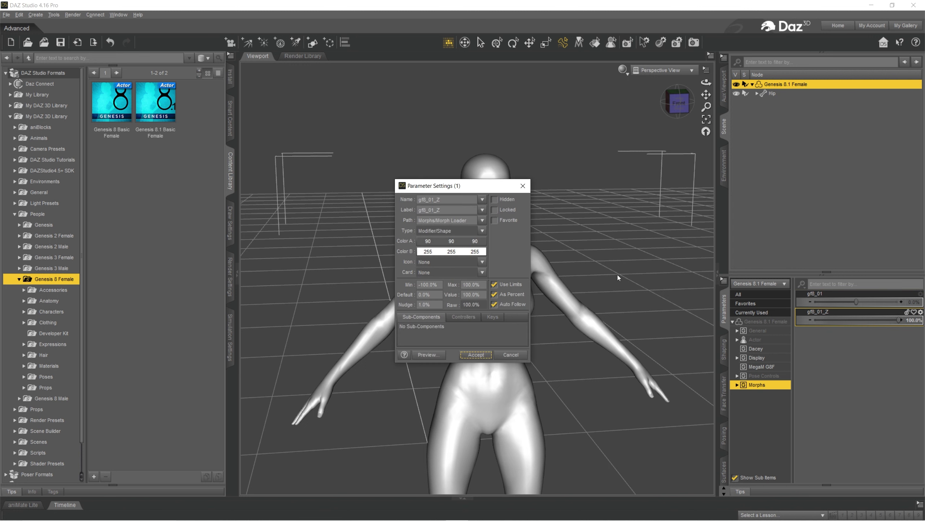
pyautogui.doubleClick(428, 199)
pyautogui.write('Z_test')
pyautogui.doubleClick(427, 200)
pyautogui.hotkey('ctrl', 'c')
pyautogui.click(433, 211)
pyautogui.doubleClick(433, 211)
pyautogui.hotkey('ctrl', 'v')
# Set the morph's path to Actor/People and accept the settings
pyautogui.click(483, 220)
pyautogui.click(441, 223)
pyautogui.click(482, 220)
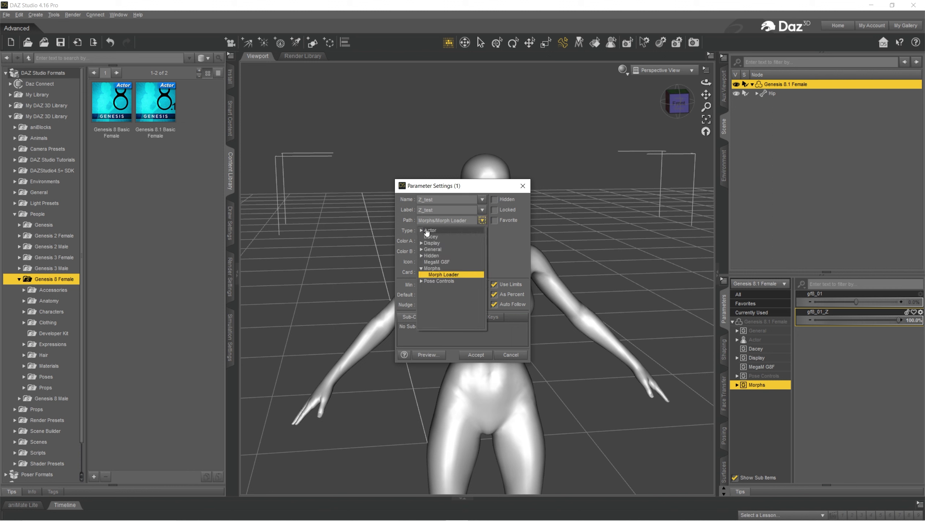
pyautogui.click(422, 230)
pyautogui.click(438, 275)
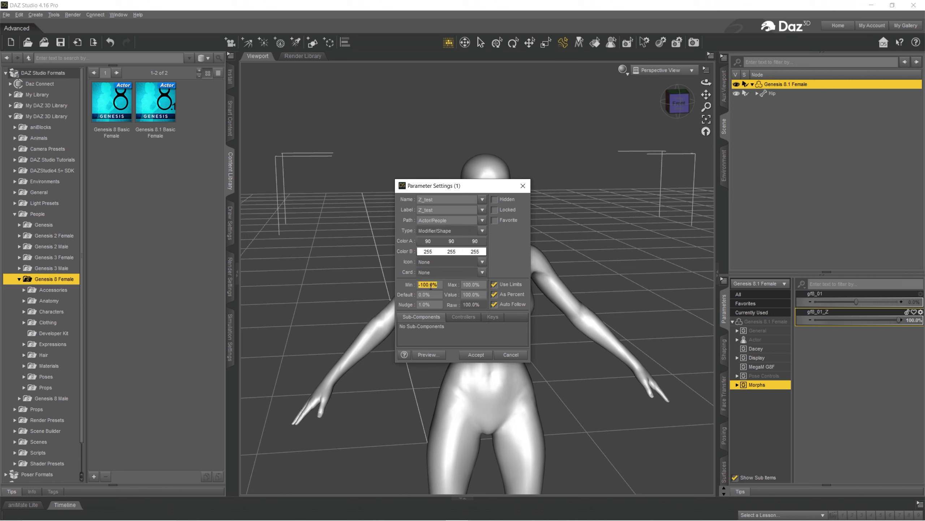
pyautogui.click(475, 355)
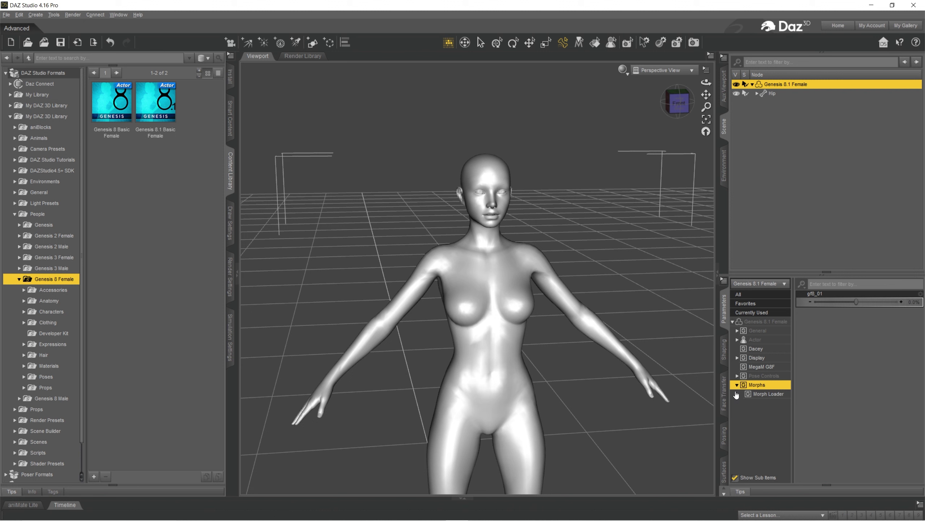
# Show the Actor > People morphs and test the Z_test slider on the figure
pyautogui.click(860, 305)
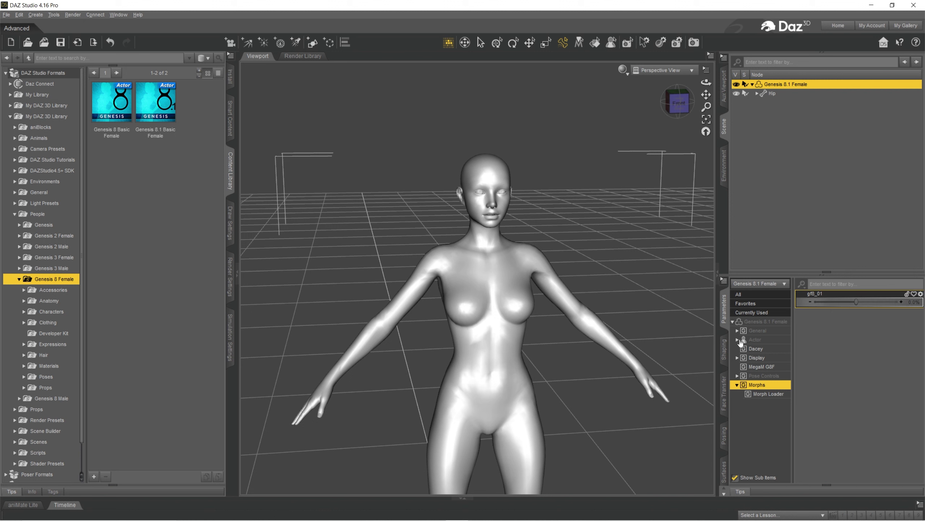
pyautogui.click(740, 341)
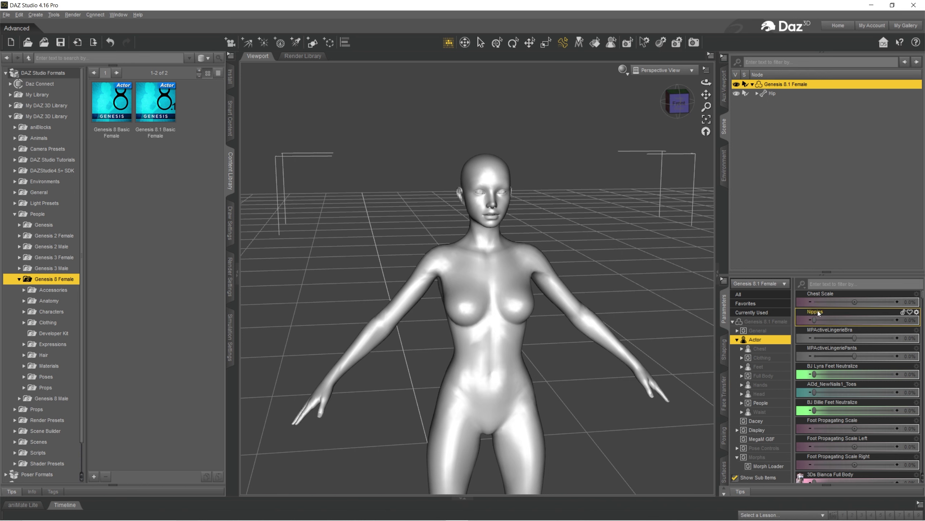
pyautogui.click(769, 403)
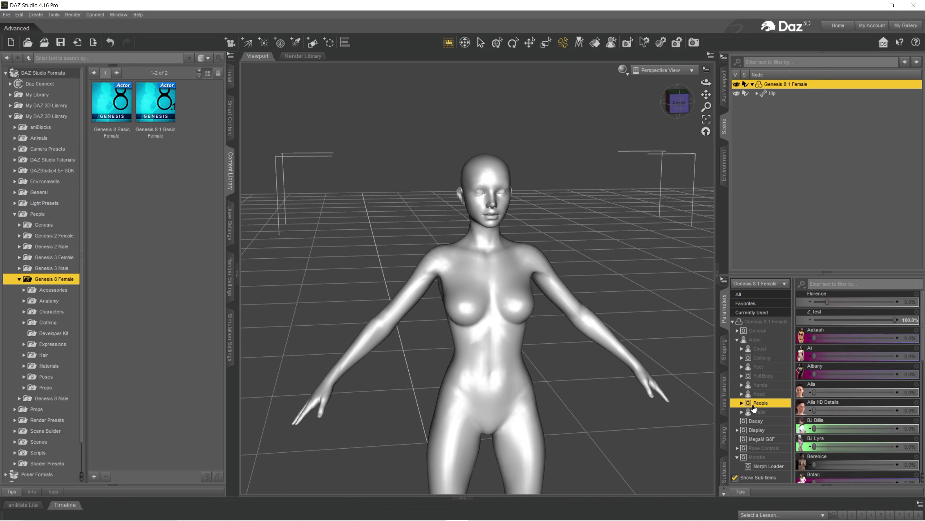
pyautogui.moveTo(861, 323); pyautogui.dragTo(912, 310)
# Save a Morph Asset with Z_test checked under Genesis 8.1 Female > Actor > People
pyautogui.click(7, 14)
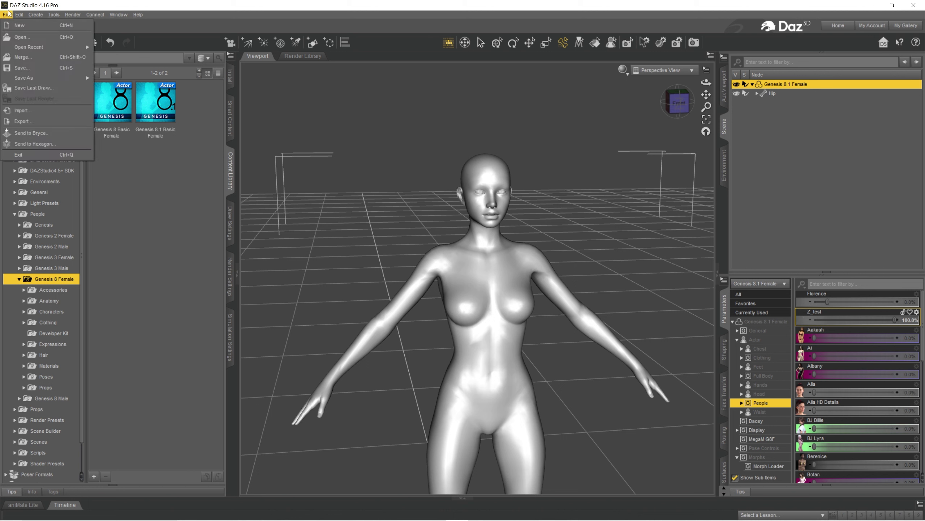
pyautogui.moveTo(34, 78)
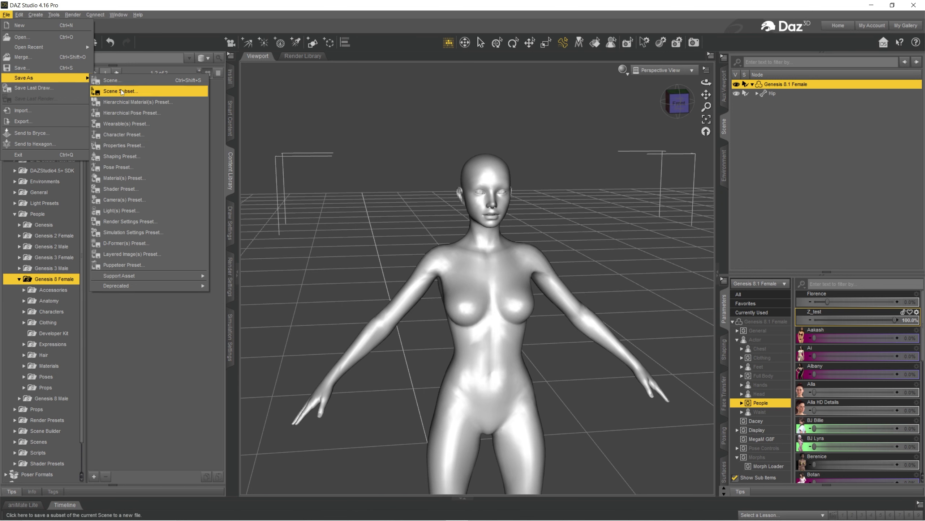
pyautogui.moveTo(139, 276)
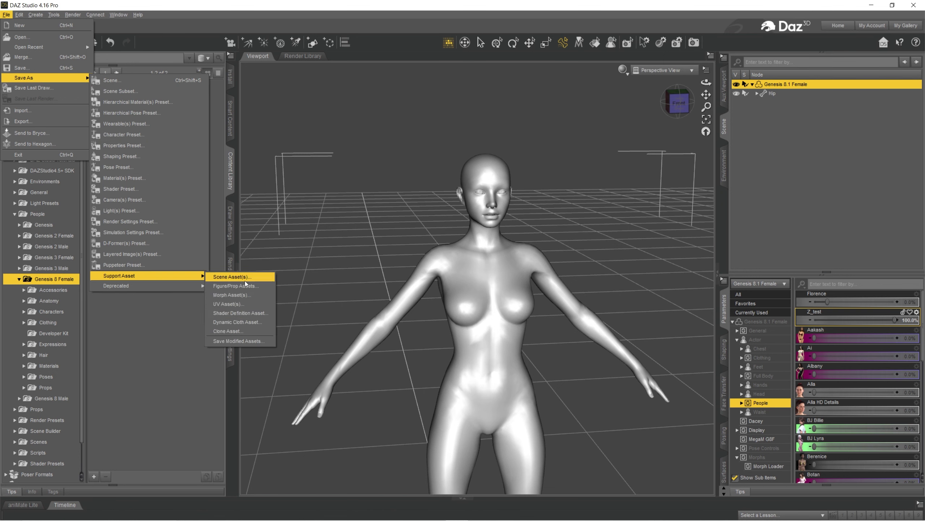
pyautogui.click(244, 296)
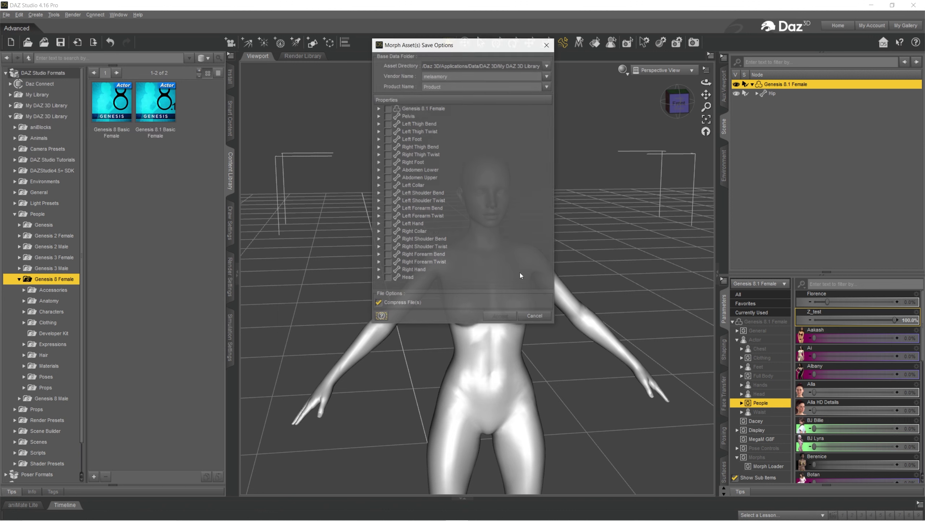
pyautogui.click(379, 108)
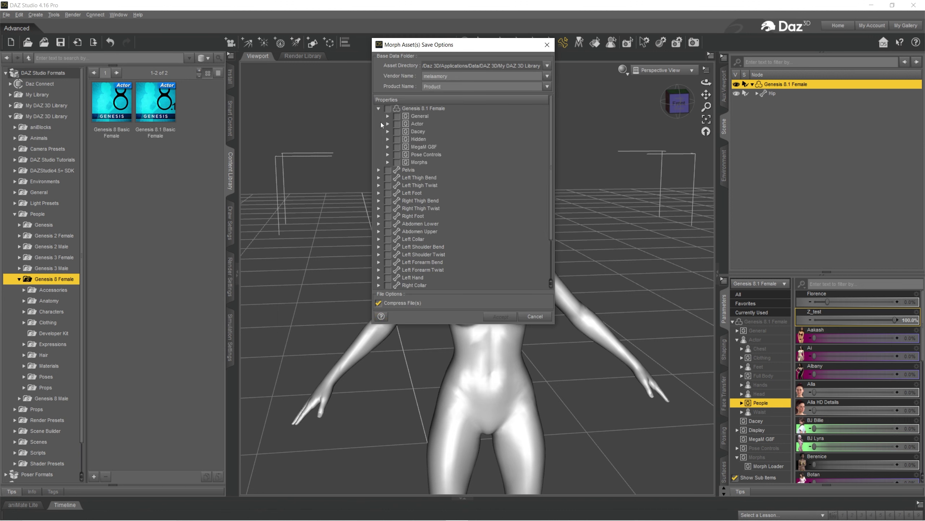
pyautogui.click(388, 124)
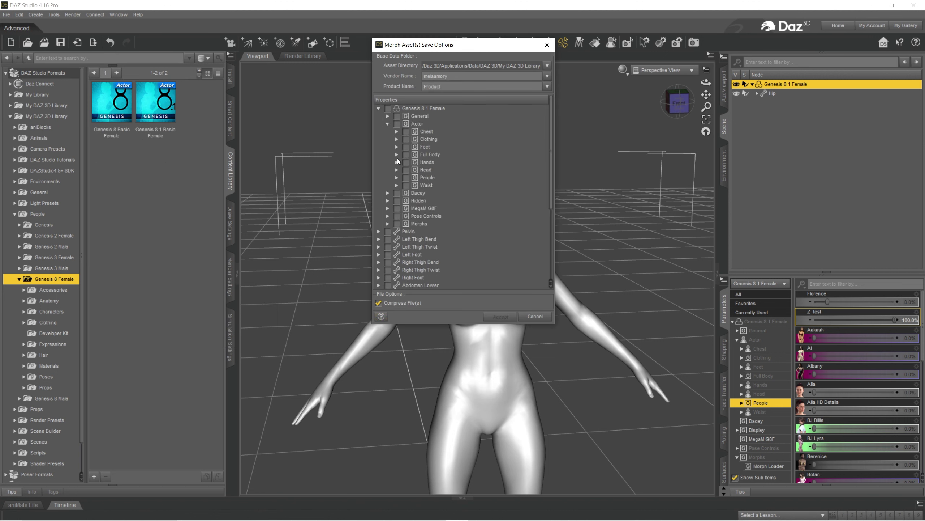
pyautogui.click(397, 178)
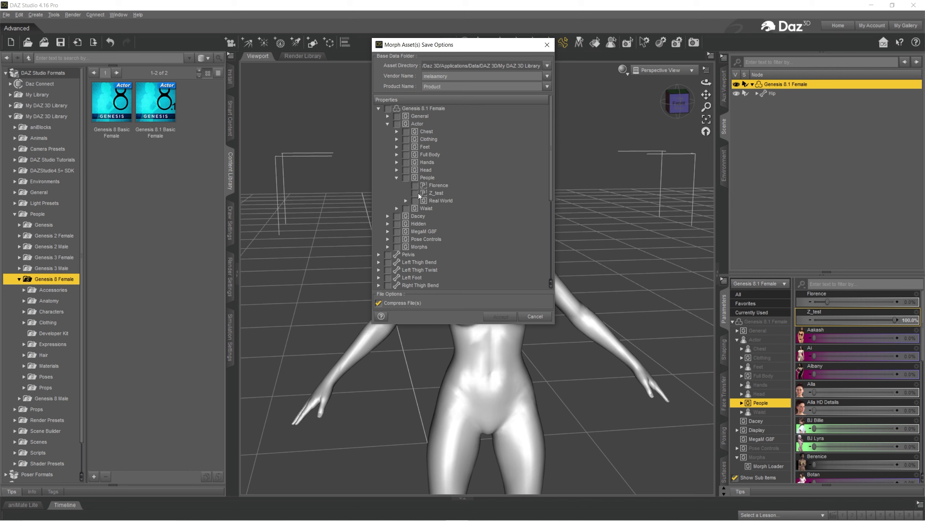
pyautogui.click(415, 193)
pyautogui.click(499, 316)
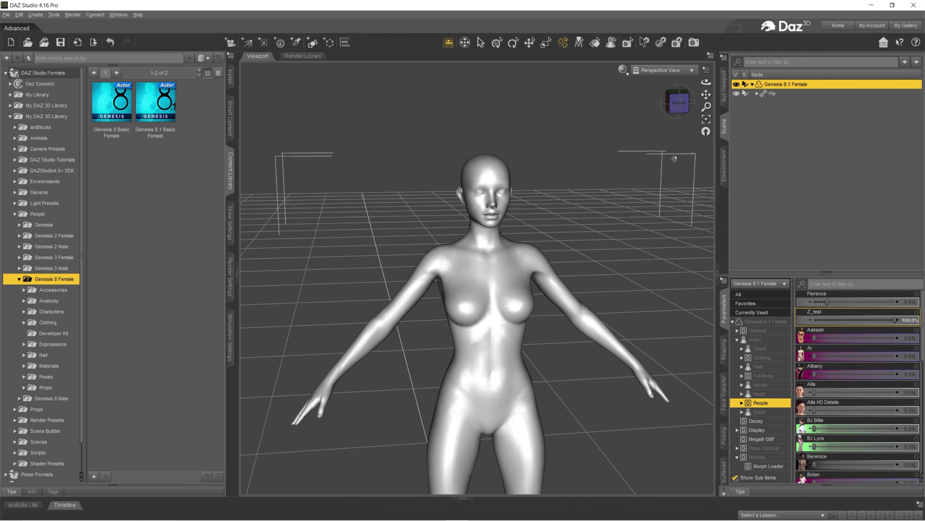
pyautogui.click(7, 15)
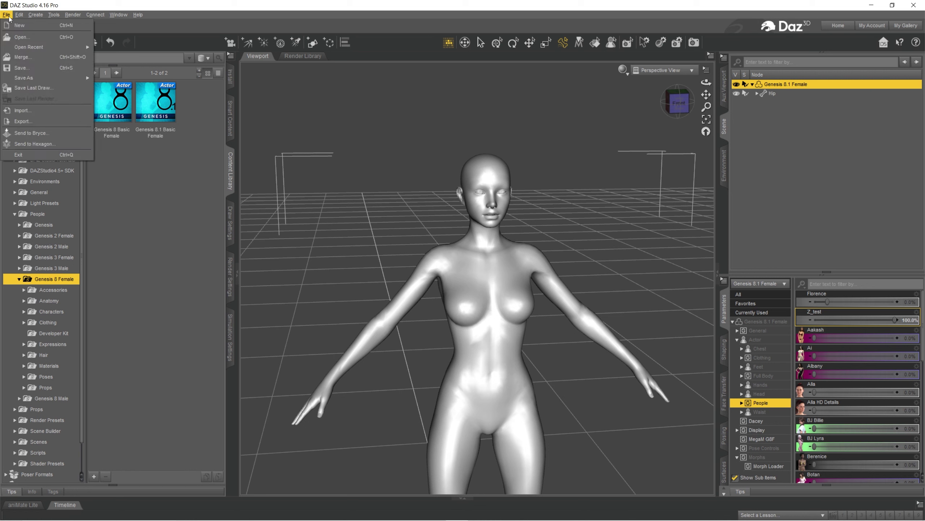